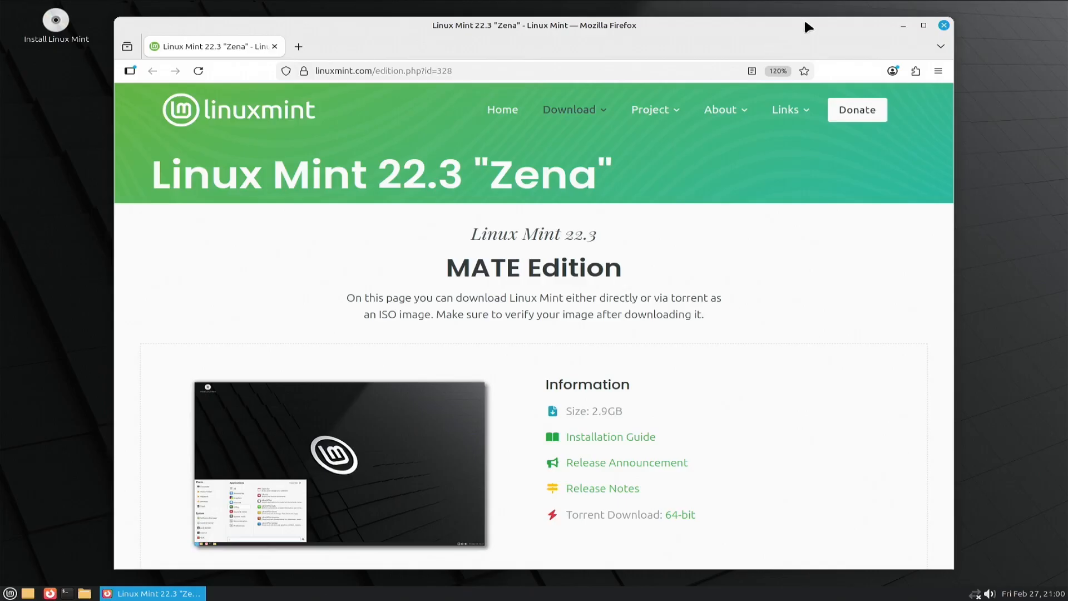
# Step: Close the Firefox window, restart the computer from the live session and continue past the installation medium removal prompt
pyautogui.moveTo(807, 28); pyautogui.dragTo(826, 21)
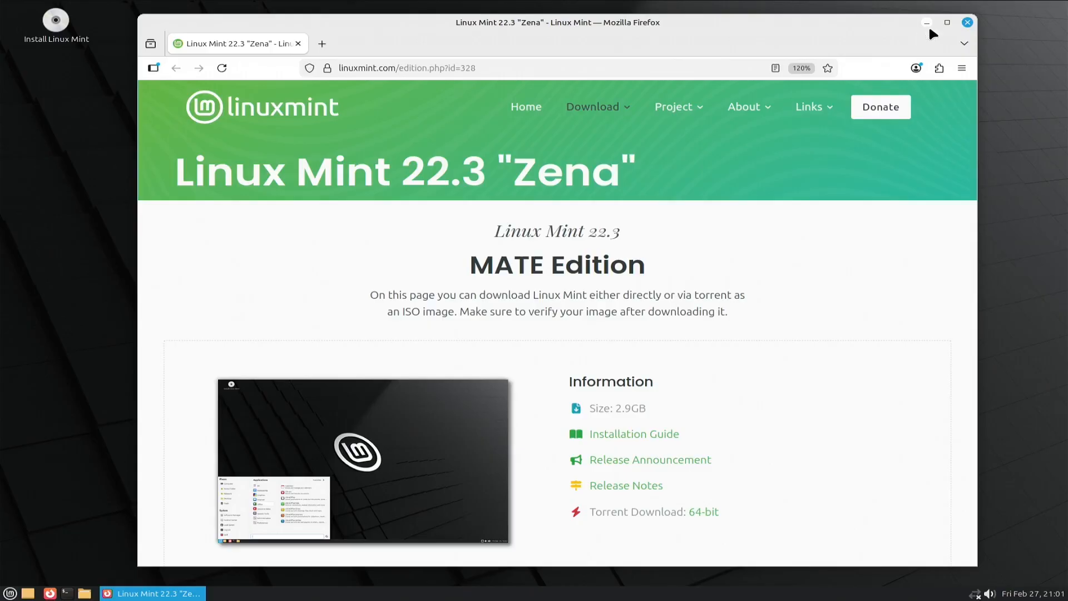
pyautogui.click(966, 24)
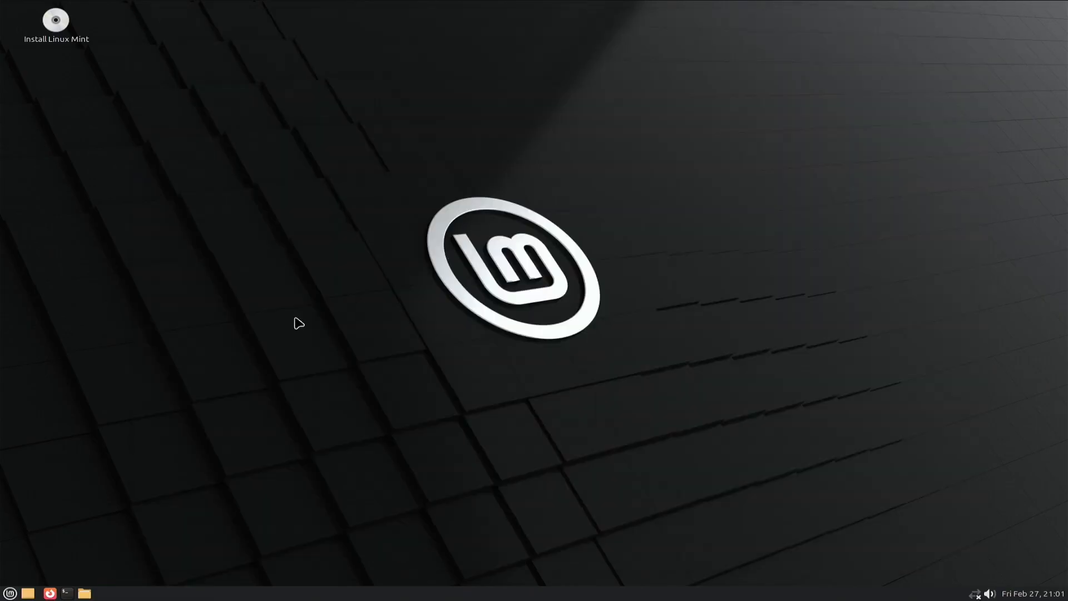
pyautogui.click(10, 594)
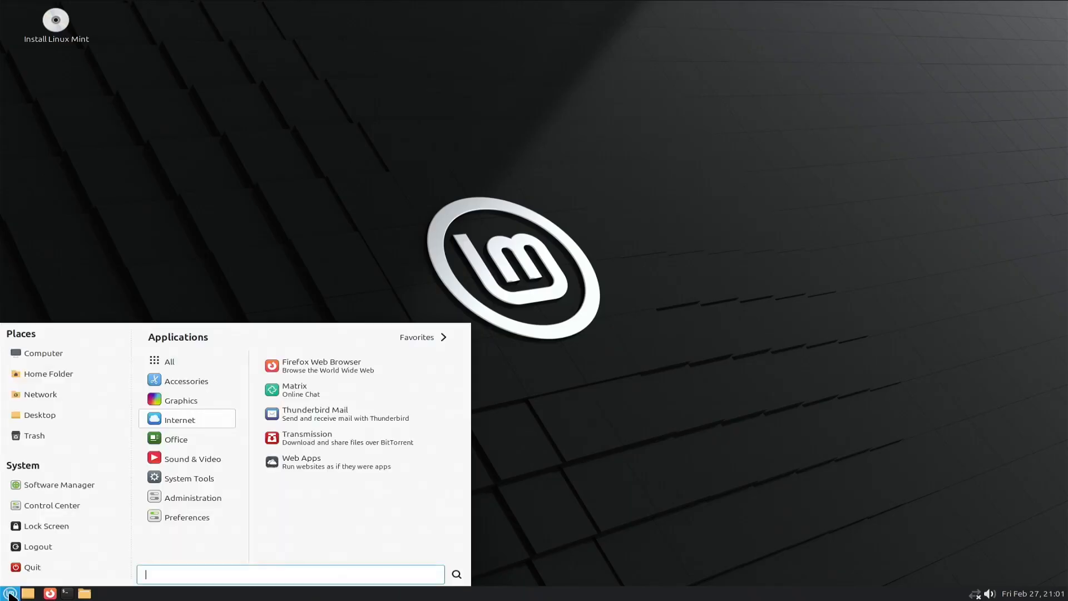
pyautogui.click(34, 569)
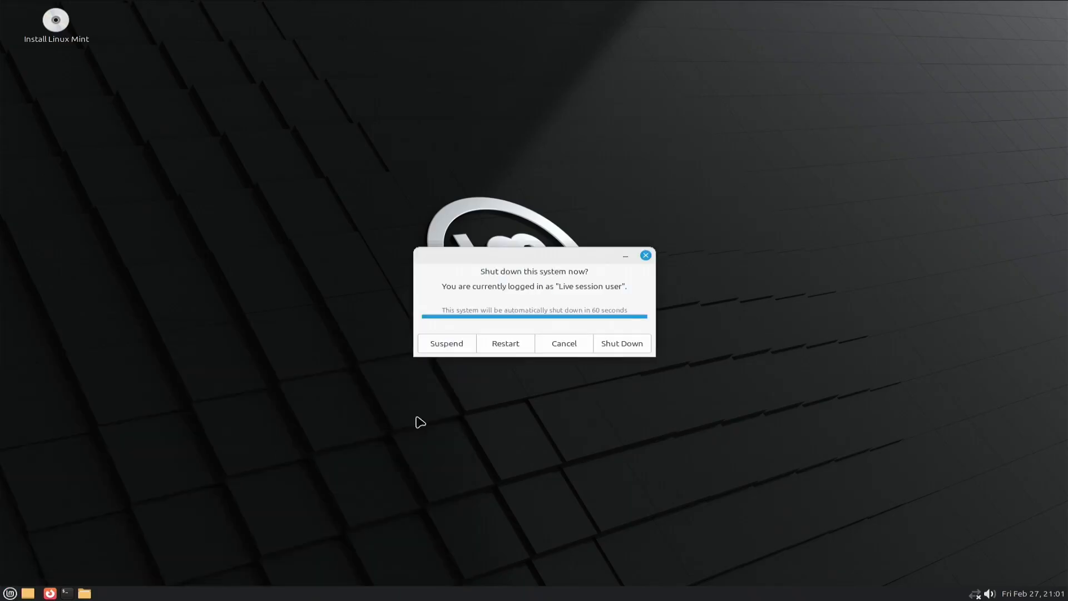
pyautogui.click(512, 346)
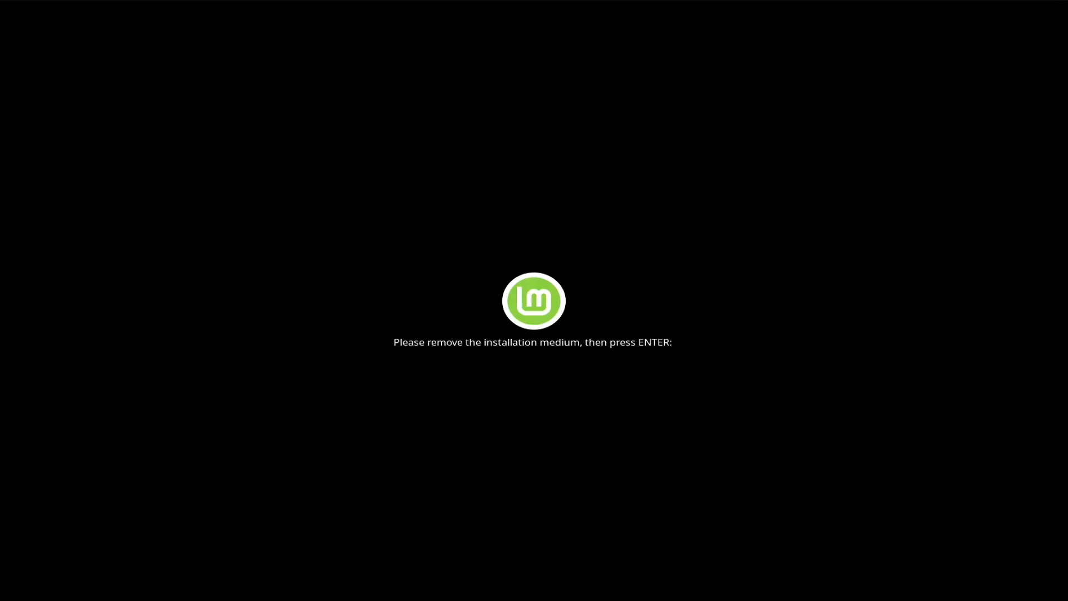
pyautogui.press('Return')
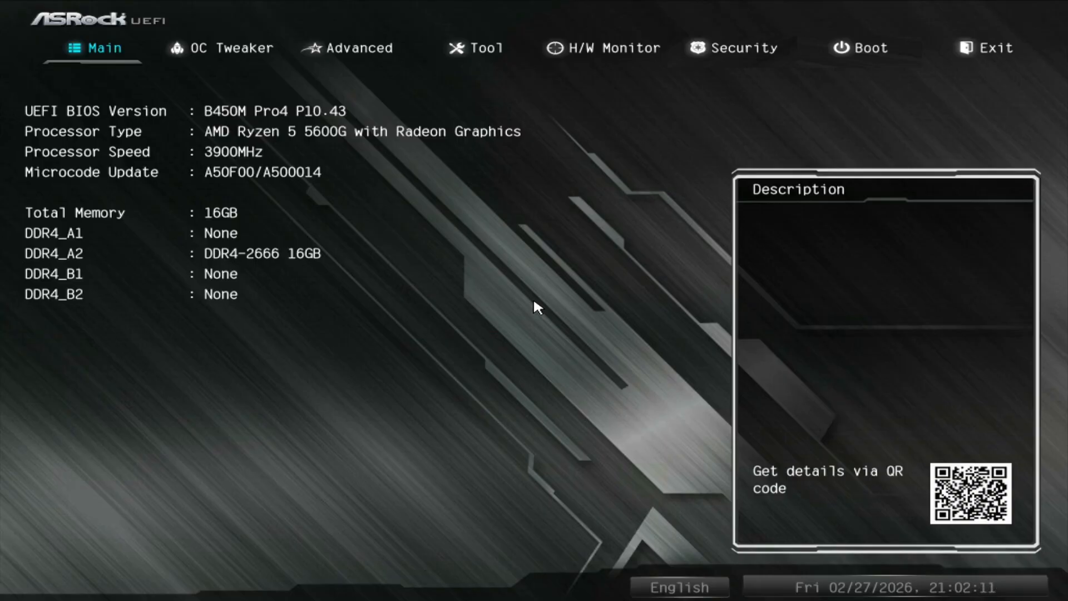
# Step: Open the Secure Boot configuration in the UEFI firmware's security settings
pyautogui.press('Right')
pyautogui.press('Right')
pyautogui.press('Right')
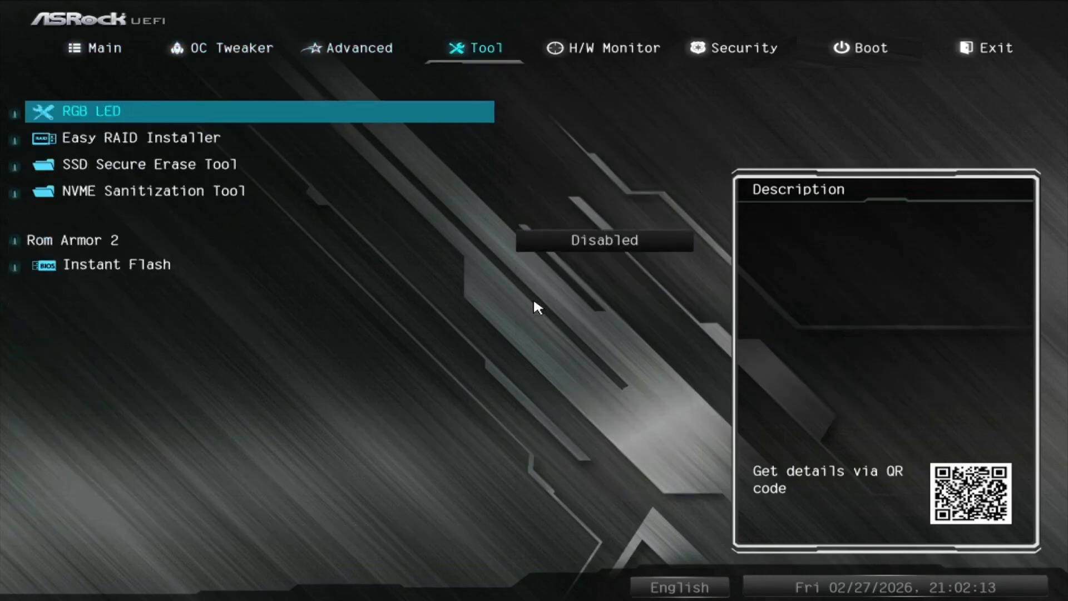
pyautogui.press('Right')
pyautogui.press('Right')
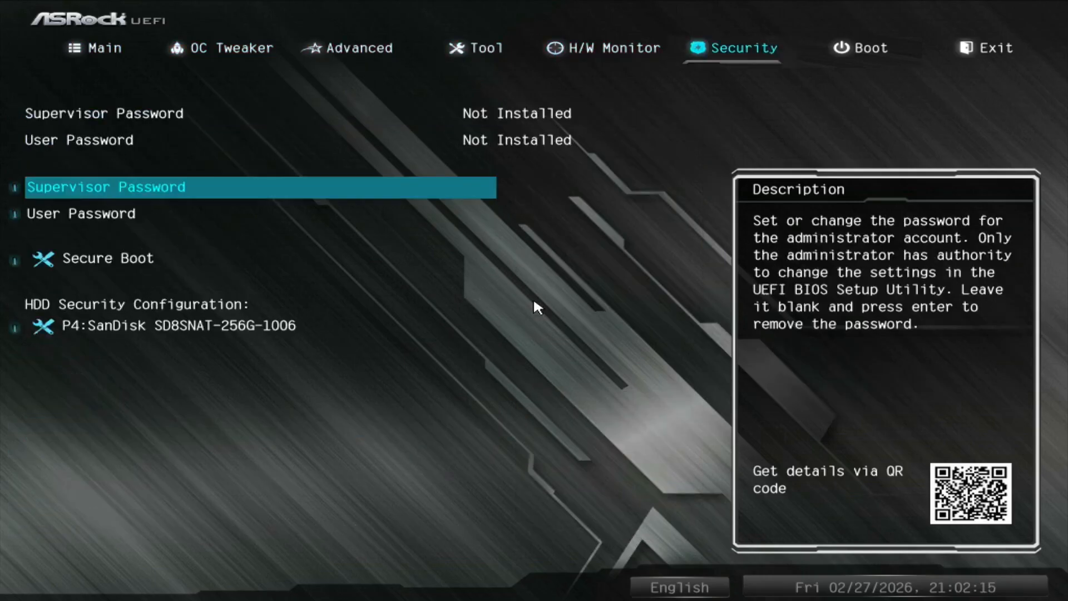
pyautogui.press('Down')
pyautogui.press('Down')
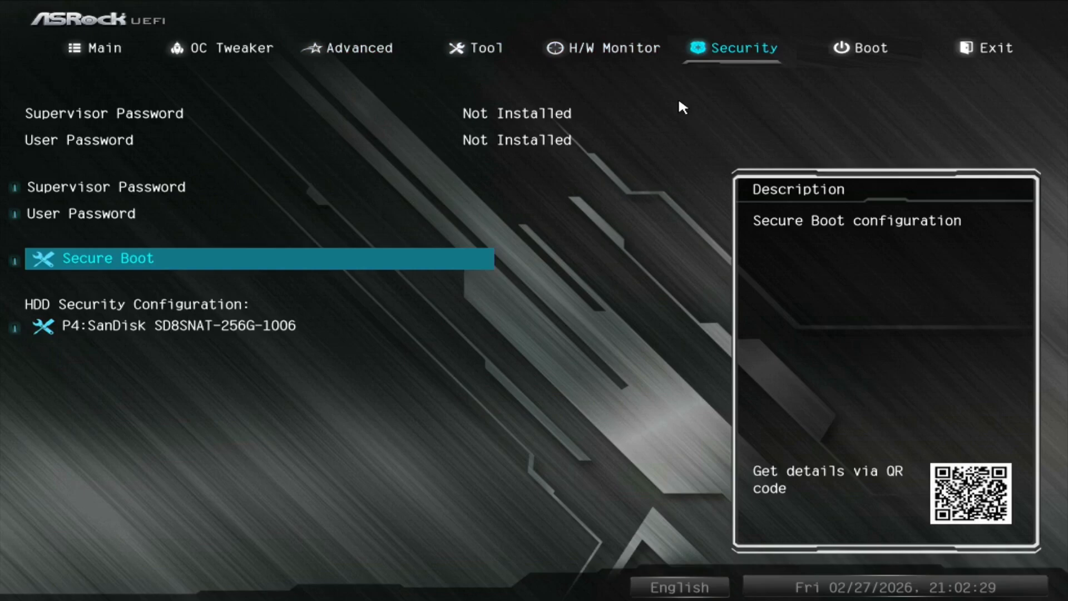
pyautogui.press('Return')
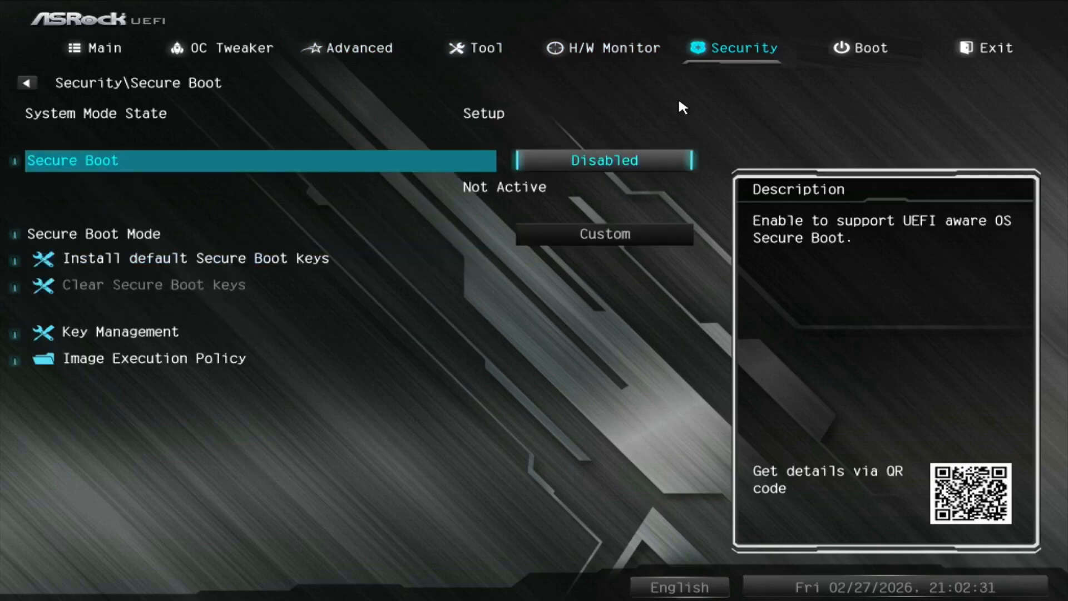
pyautogui.press('Right')
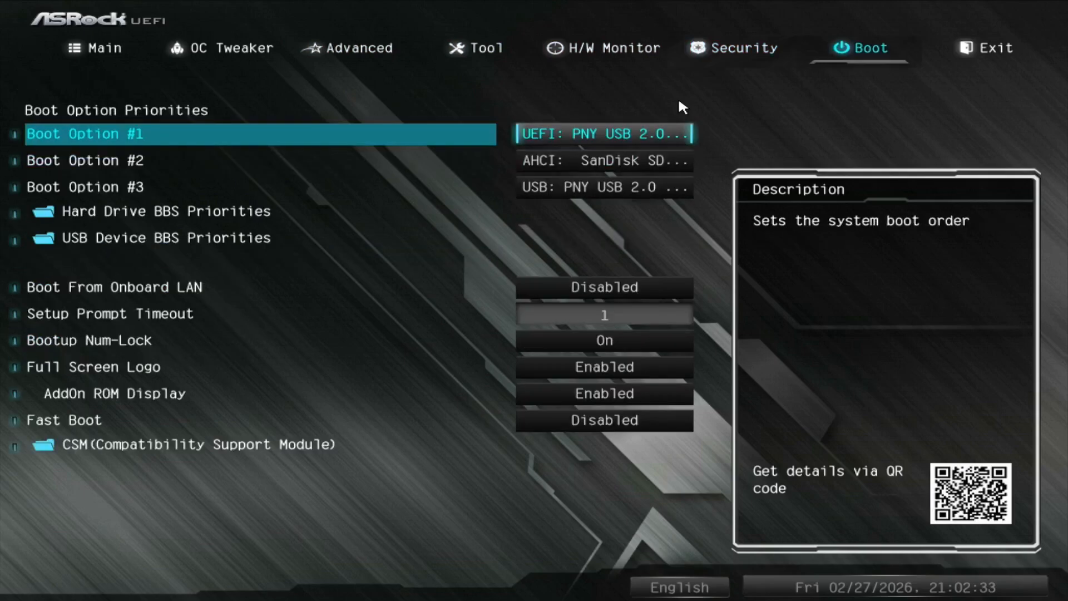
pyautogui.press('Left')
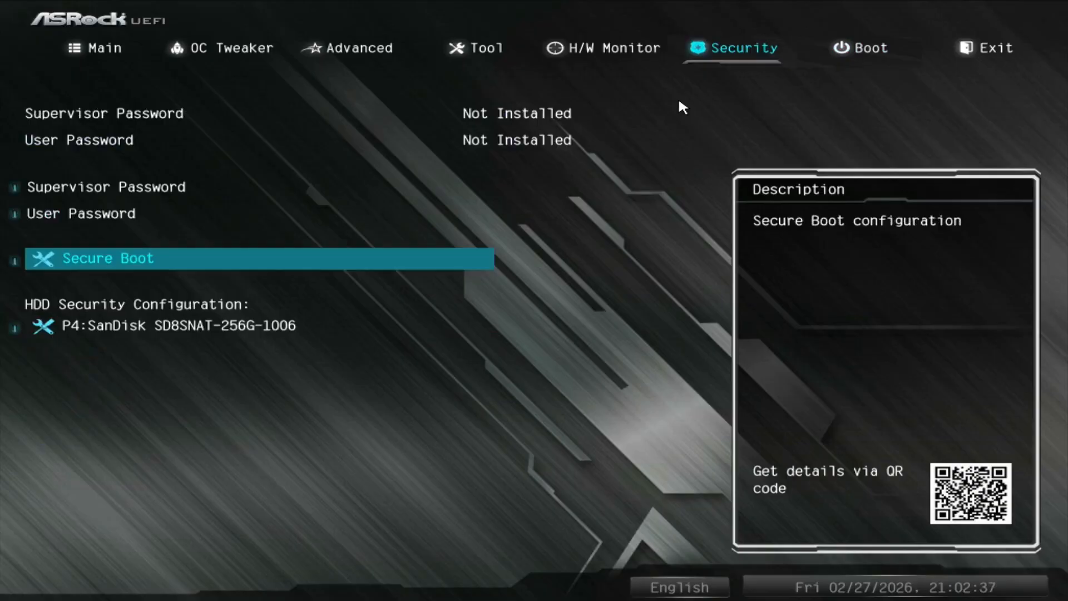
pyautogui.press('Right')
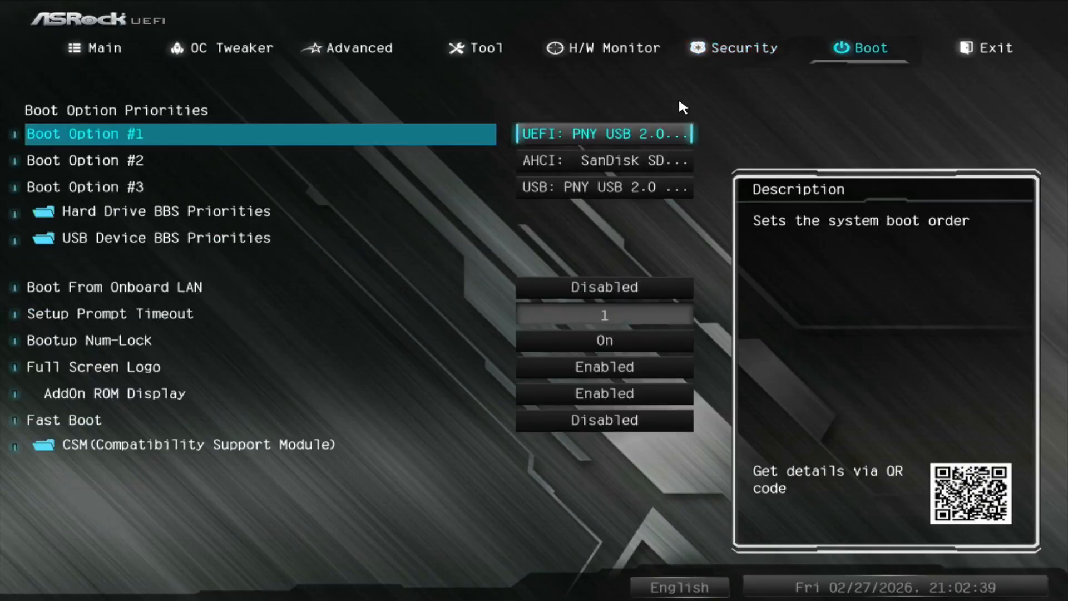
pyautogui.press('Left')
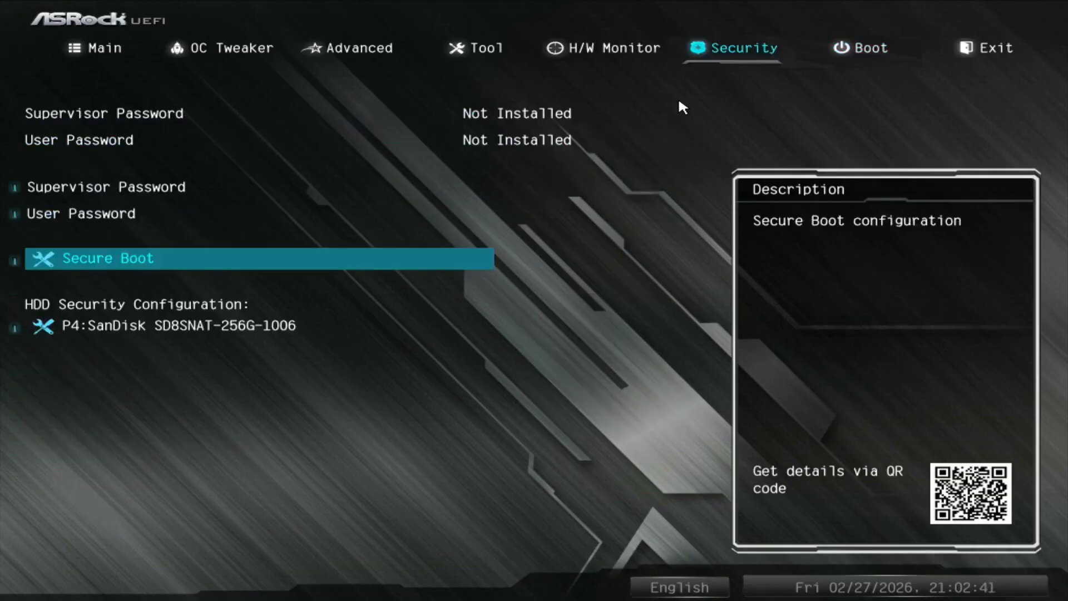
pyautogui.press('Return')
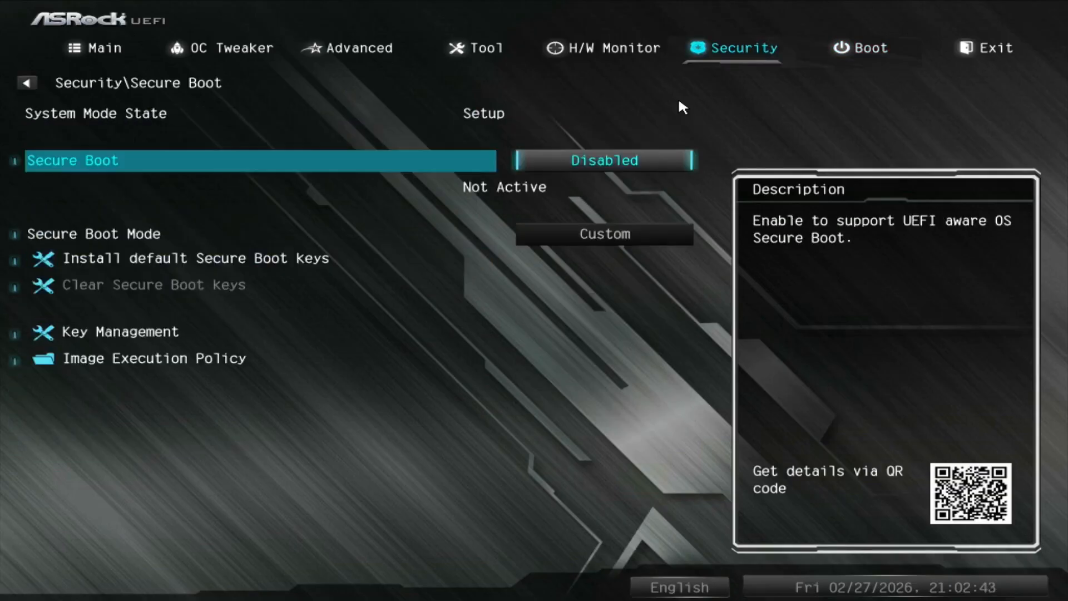
# Step: Examine the Enabled and Disabled choices for Secure Boot, leaving the setting at Disabled
pyautogui.press('Return')
pyautogui.press('Down')
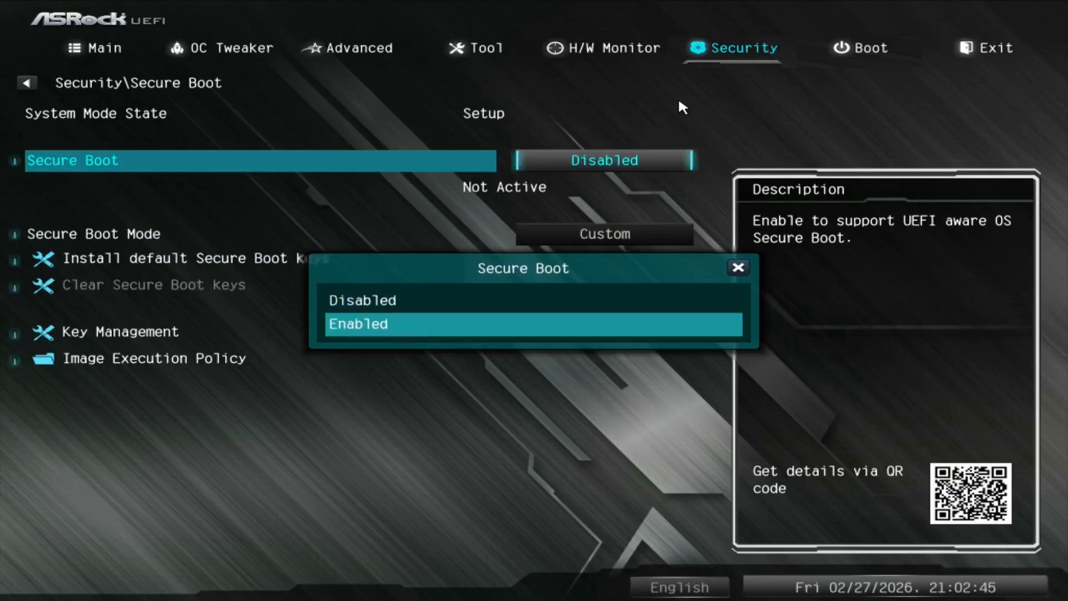
pyautogui.press('Return')
pyautogui.press('Return')
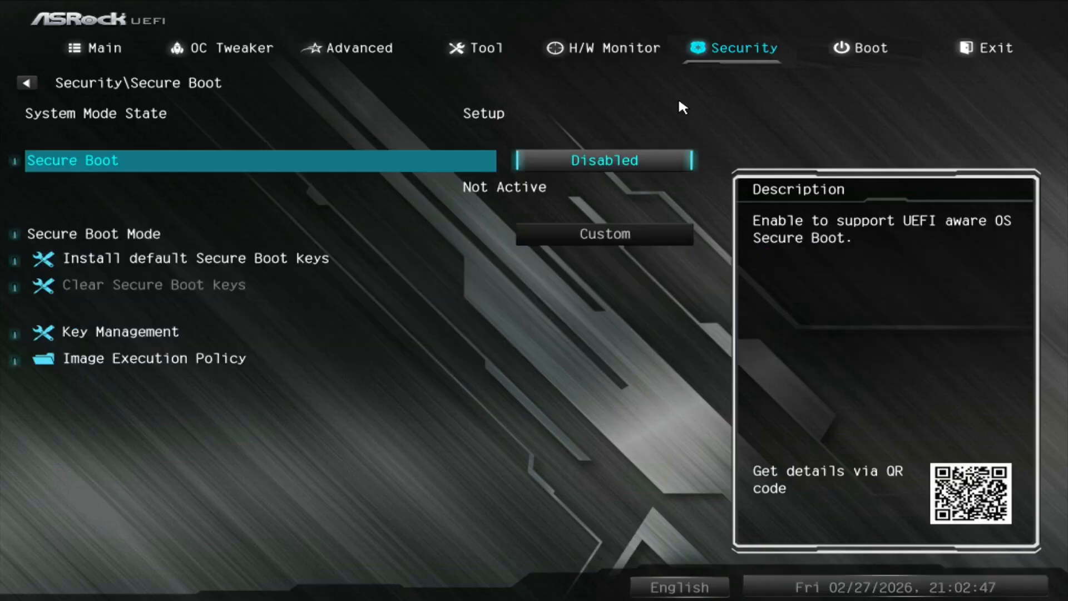
pyautogui.press('Return')
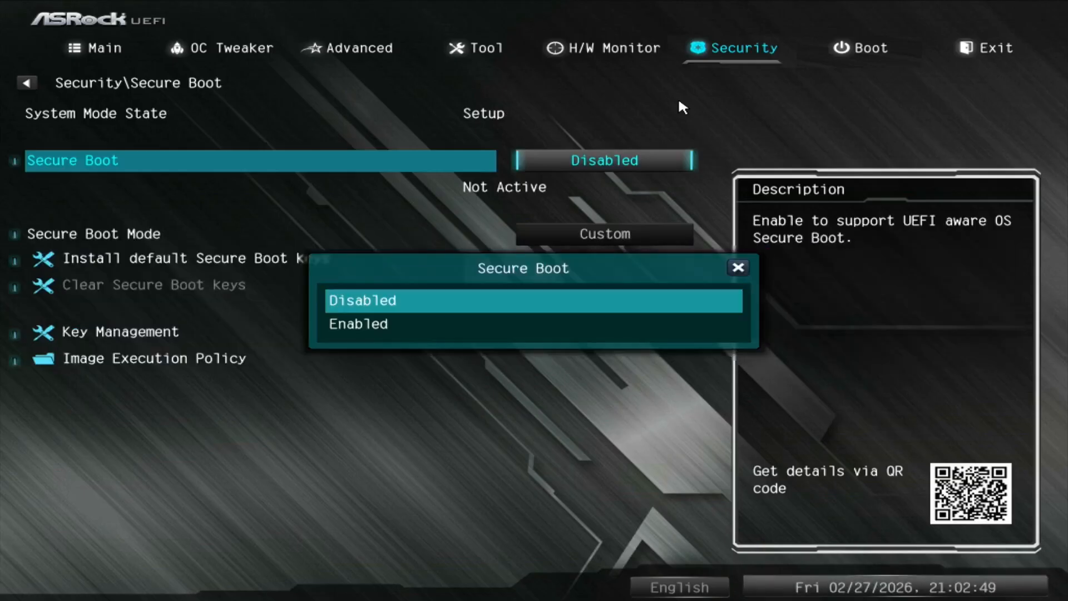
pyautogui.press('Escape')
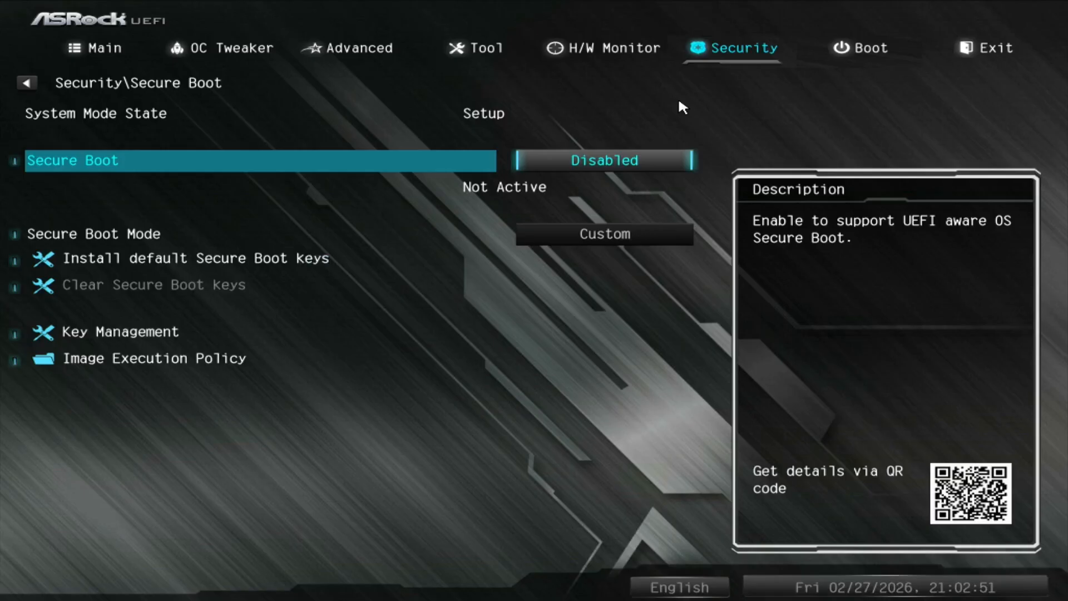
# Step: Save the configuration changes and exit the UEFI setup
pyautogui.press('Right')
pyautogui.press('Right')
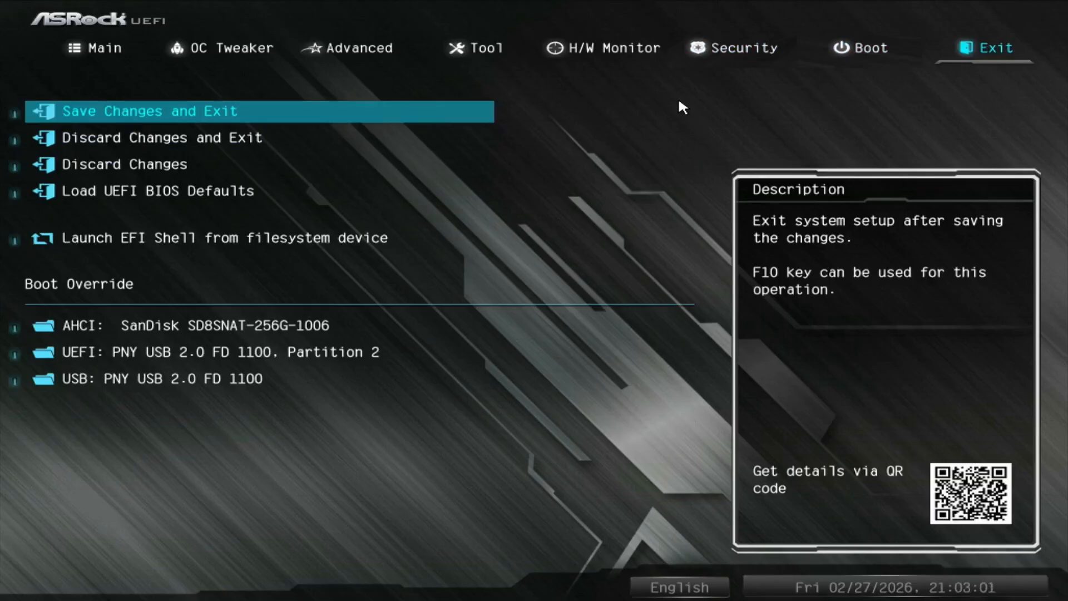
pyautogui.press('Return')
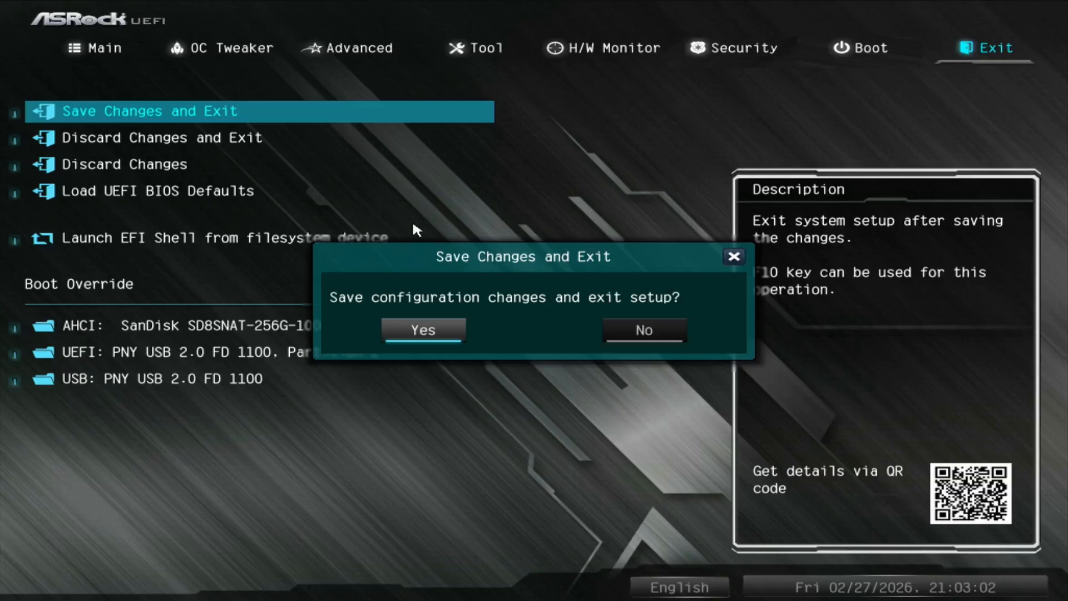
pyautogui.click(425, 336)
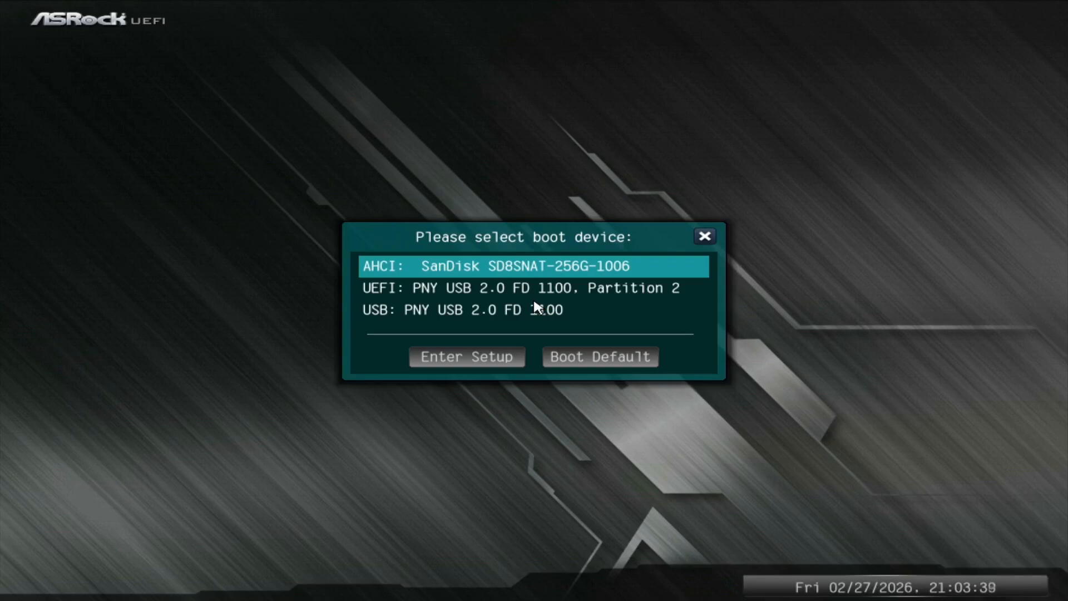
# Step: Start the computer from the non-UEFI boot device entry USB: PNY USB 2.0 FD 1100
pyautogui.press('Down')
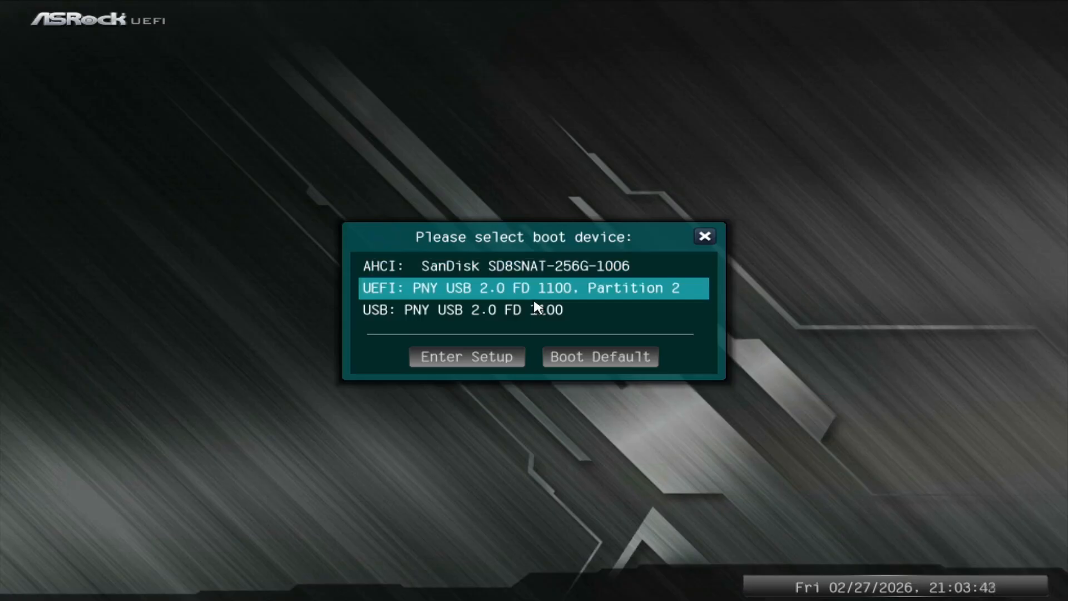
pyautogui.press('Down')
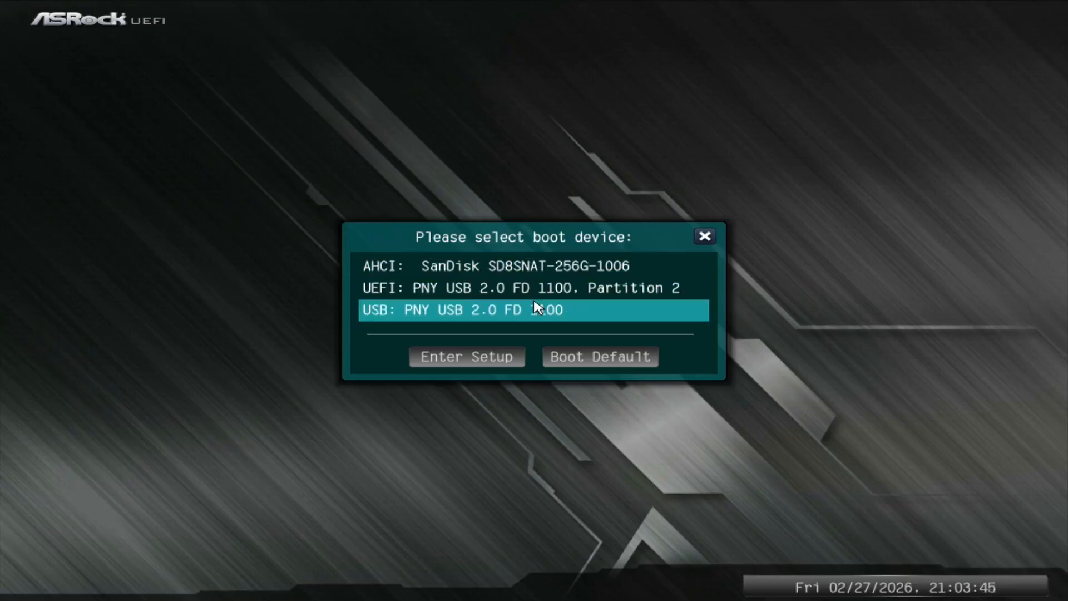
pyautogui.press('Up')
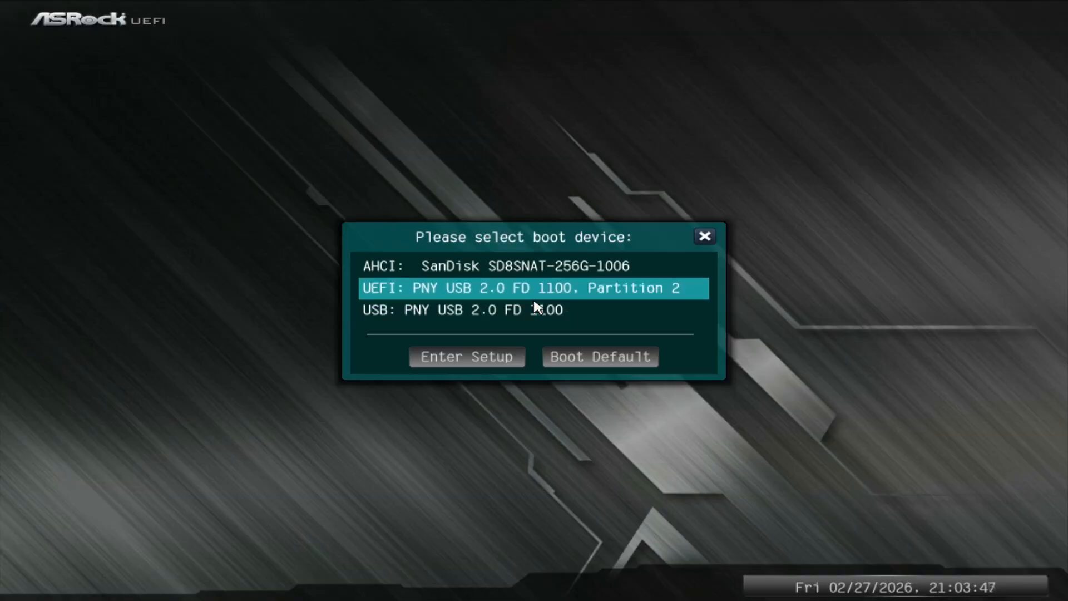
pyautogui.press('Down')
pyautogui.press('Return')
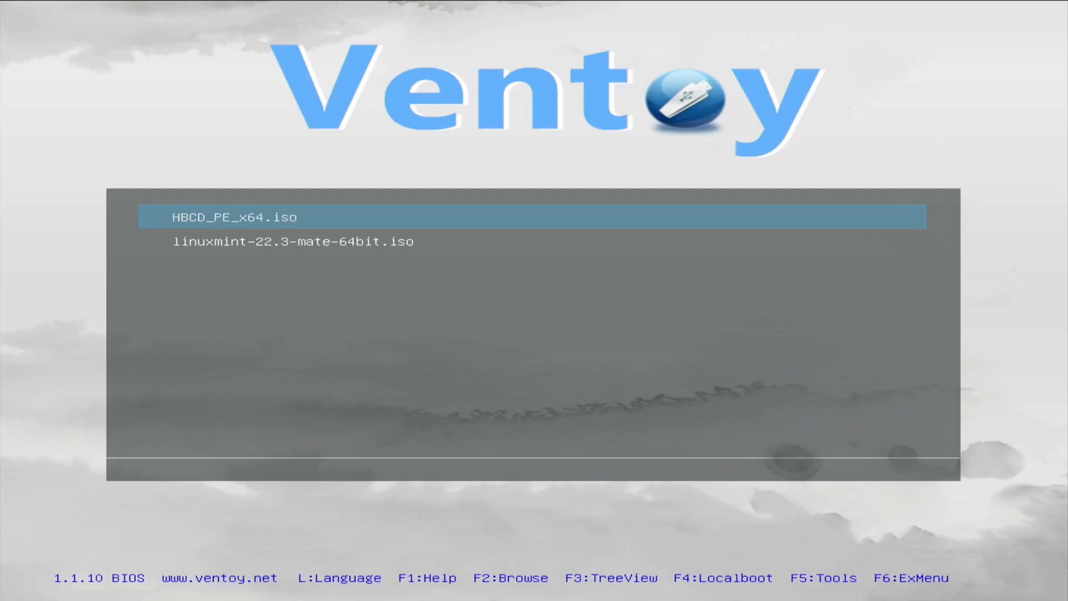
# Step: Boot linuxmint-22.3-mate-64bit.iso from the Ventoy drive in normal mode
pyautogui.press('Down')
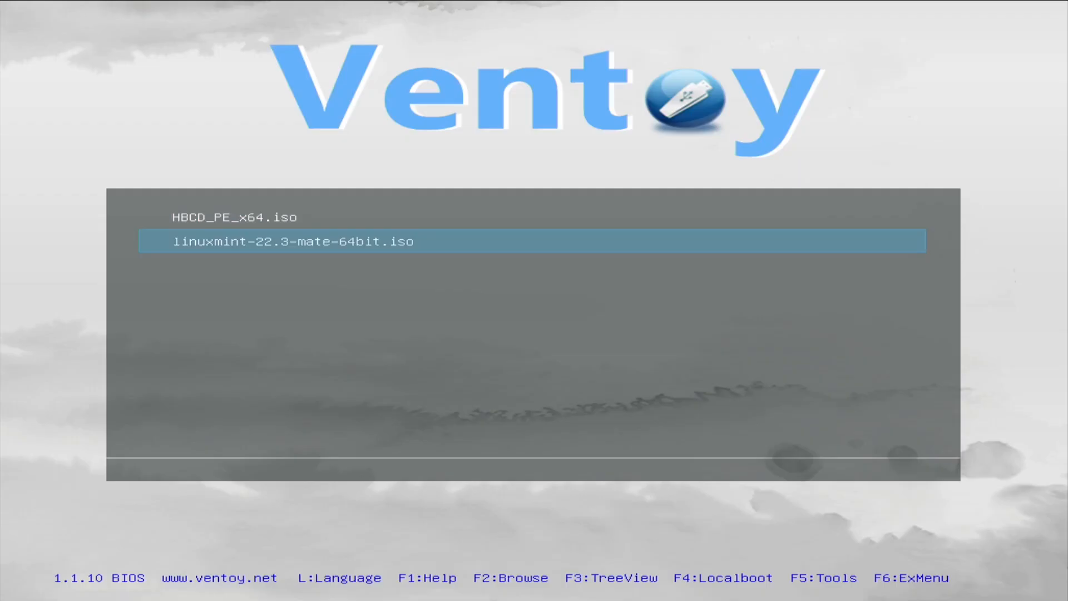
pyautogui.press('Up')
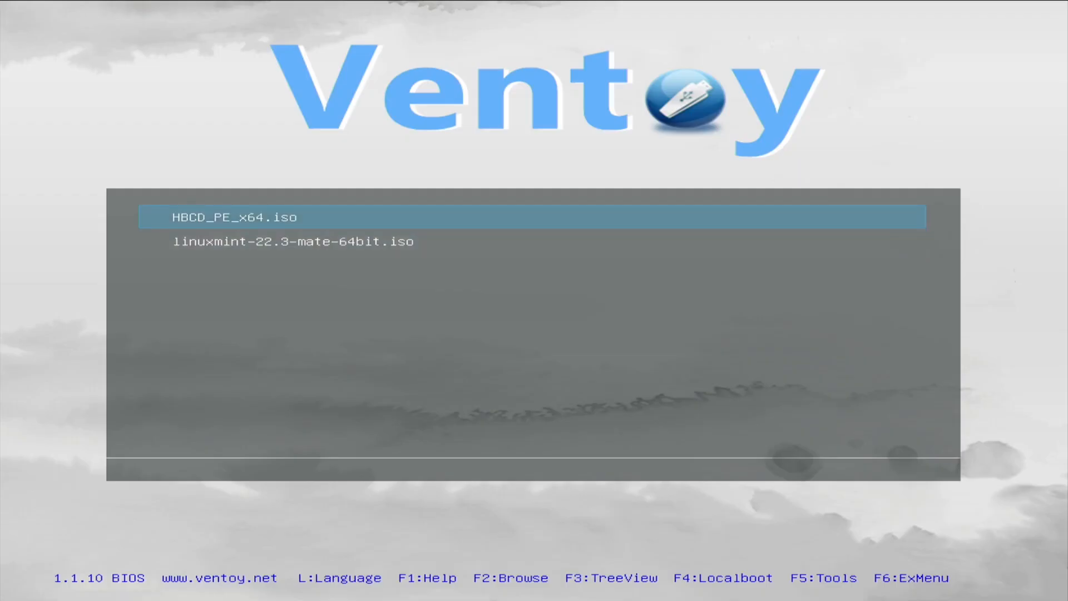
pyautogui.press('Down')
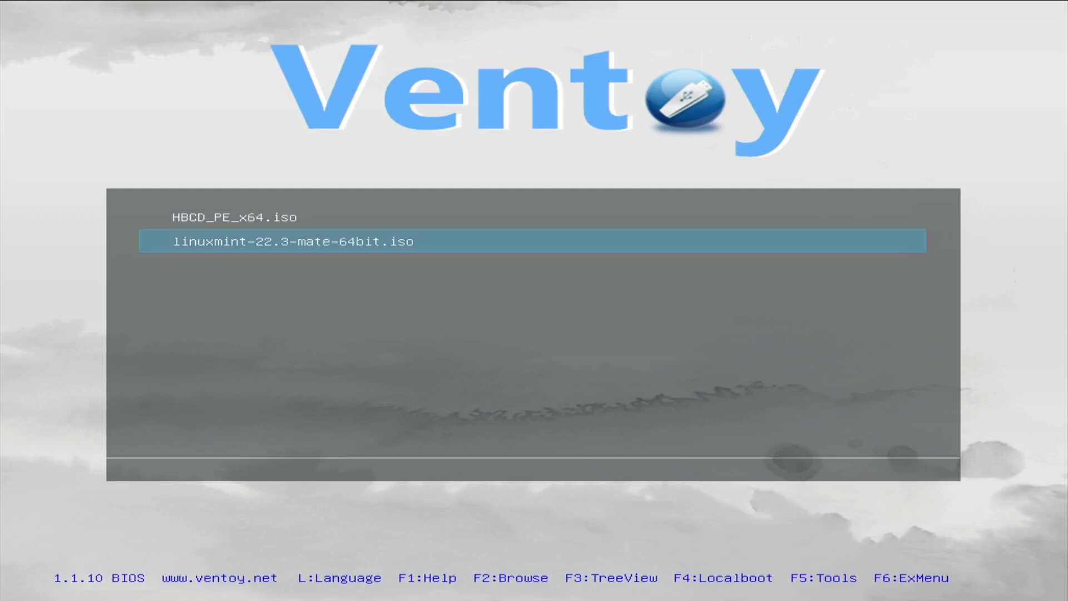
pyautogui.press('Return')
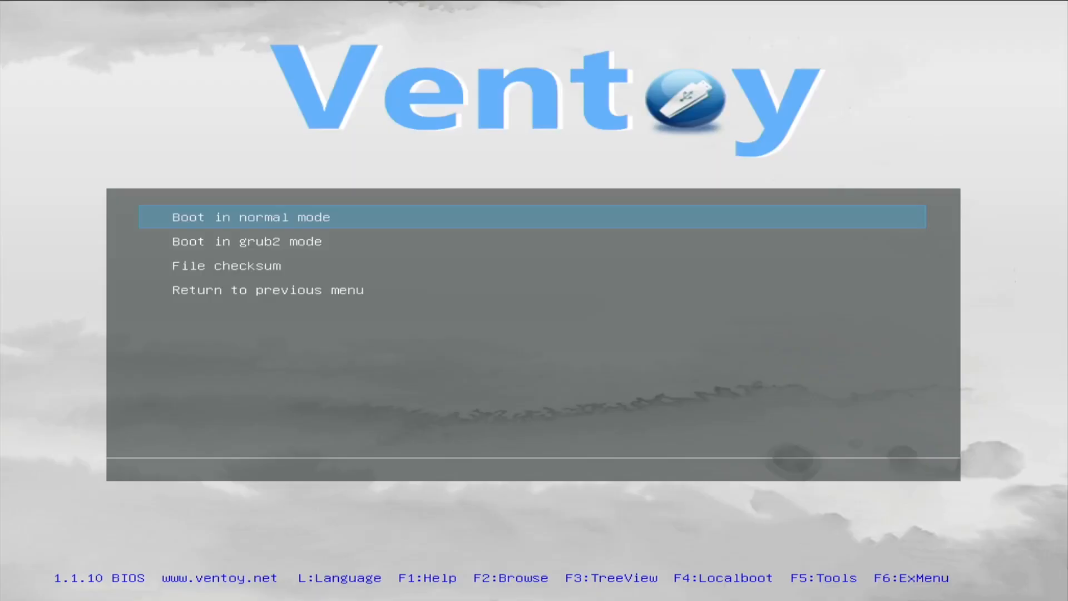
pyautogui.press('Return')
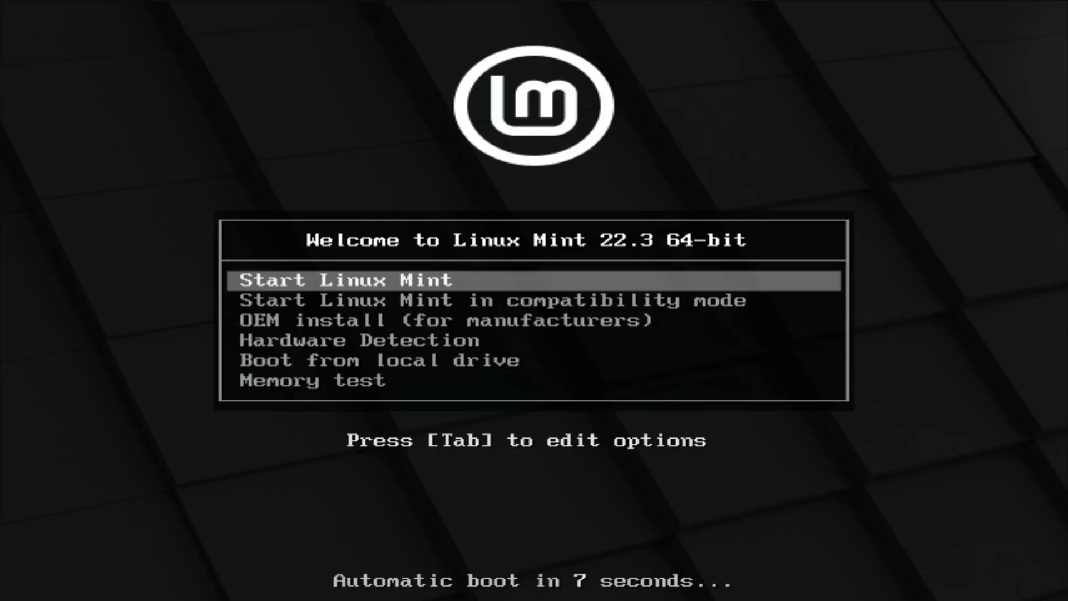
# Step: Boot the live system with the standard Start Linux Mint entry instead of compatibility mode
pyautogui.press('Down')
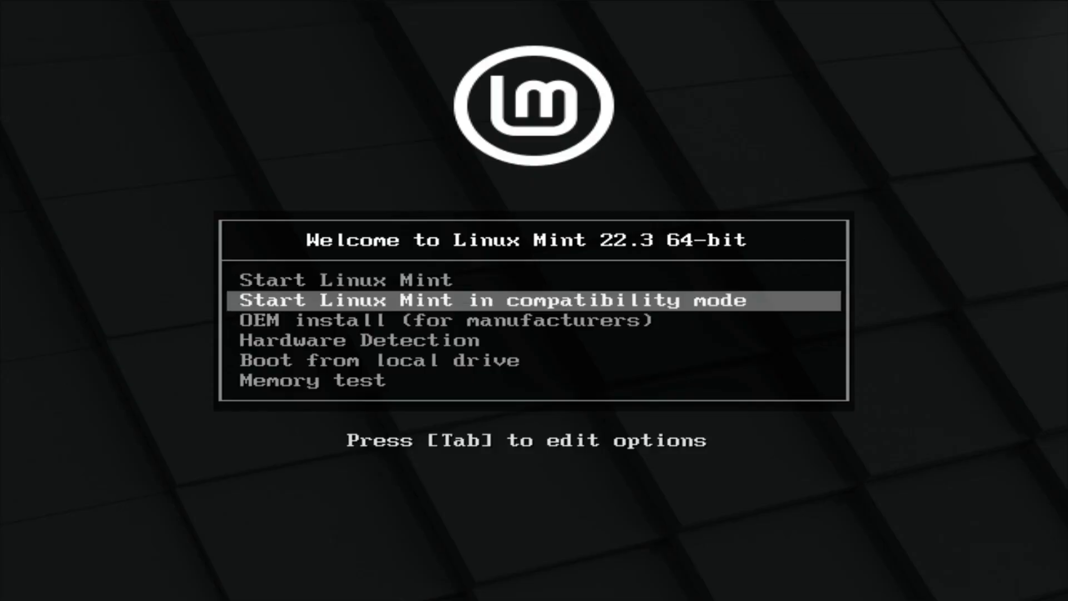
pyautogui.press('Up')
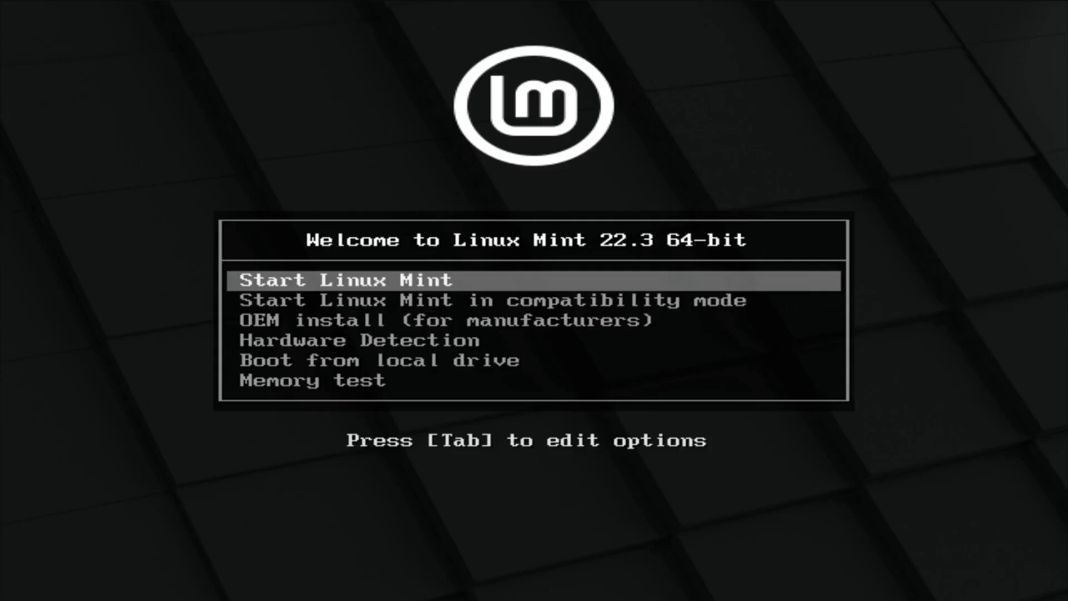
pyautogui.press('Down')
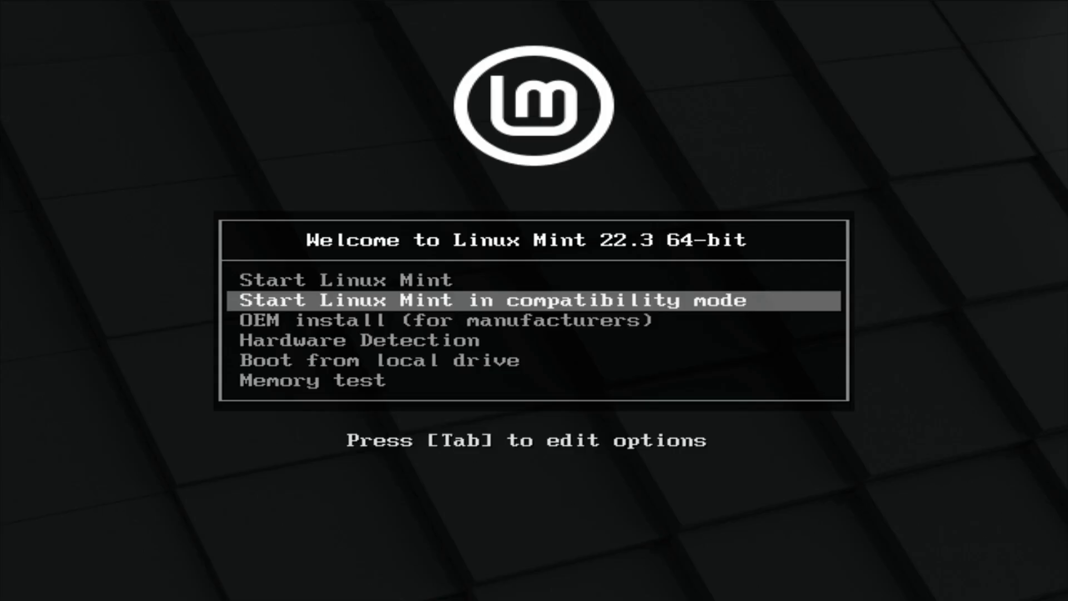
pyautogui.press('Up')
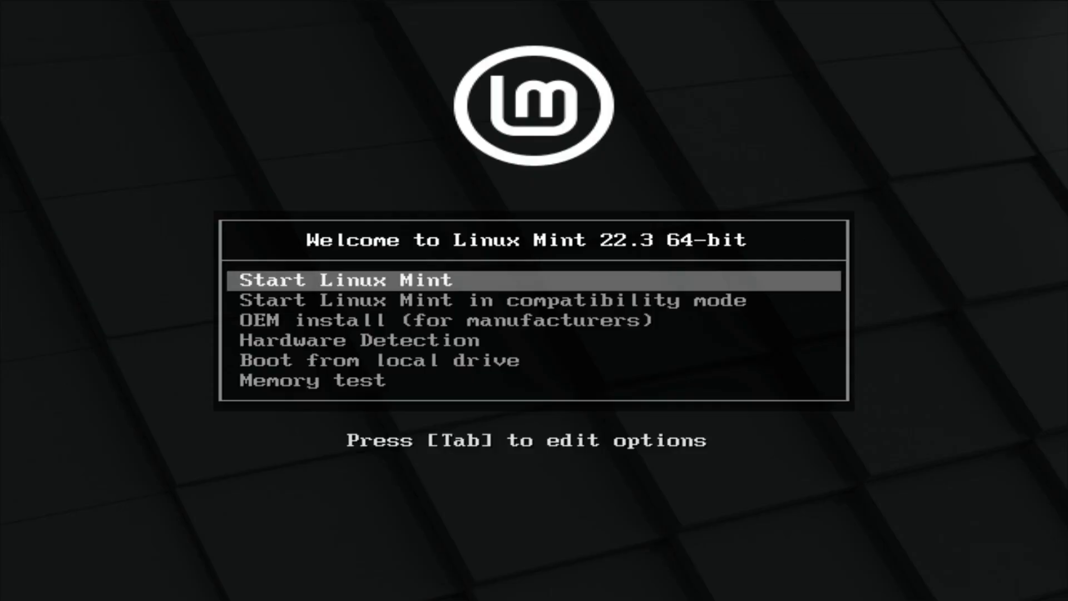
pyautogui.press('Return')
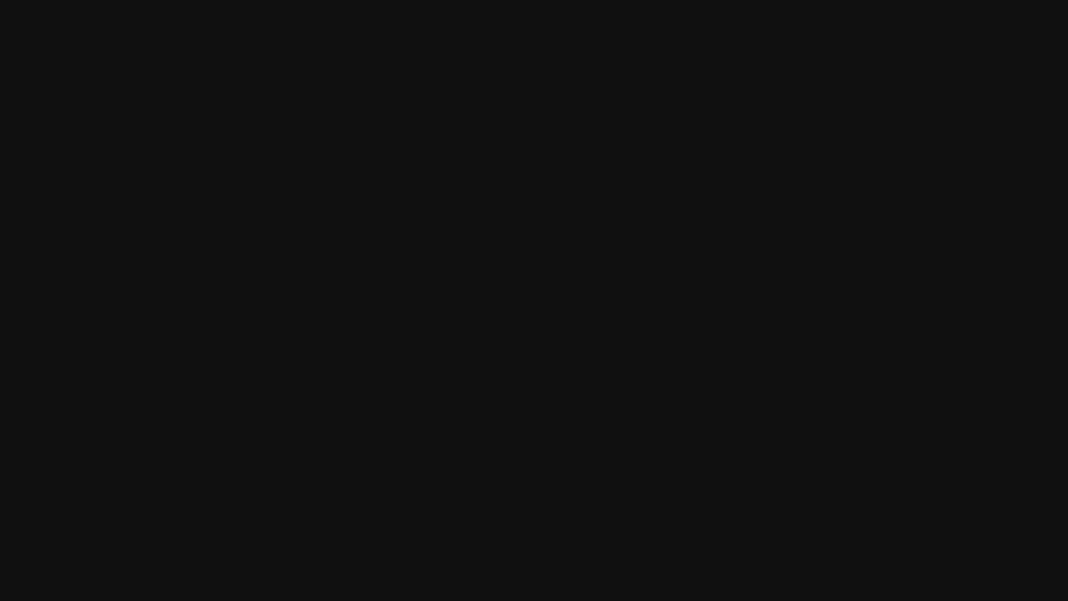
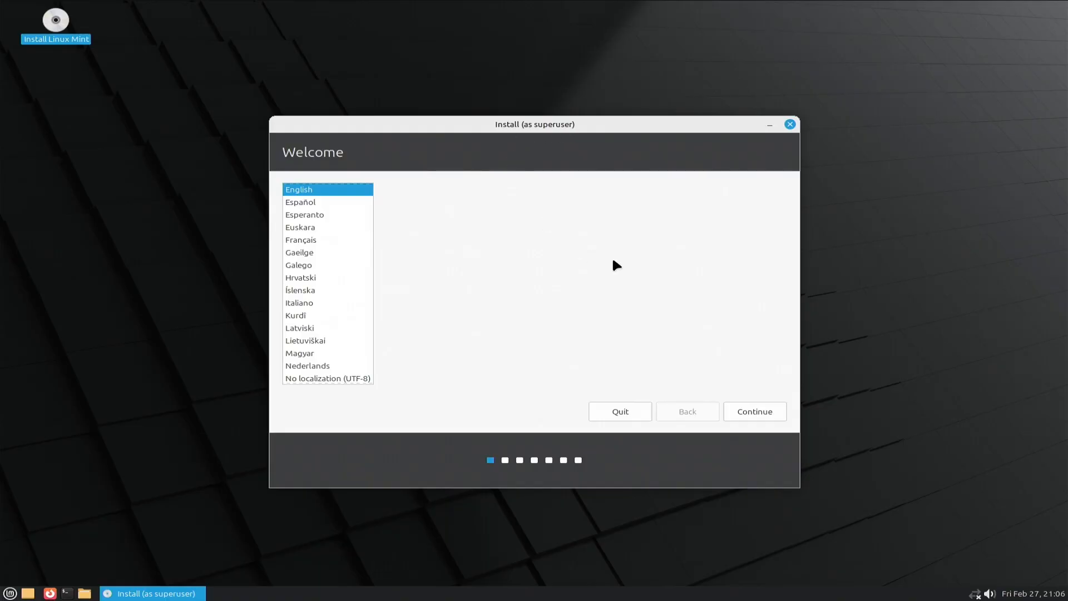
# Step: Accept English with the English (US) keyboard layout and include the multimedia codecs in the installation
pyautogui.click(755, 415)
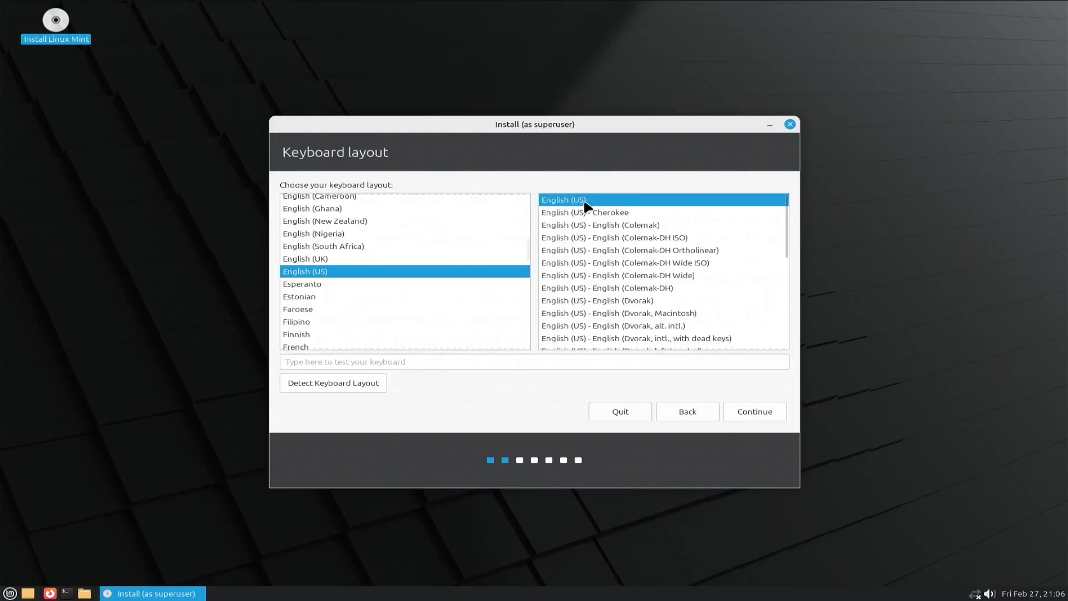
pyautogui.click(750, 413)
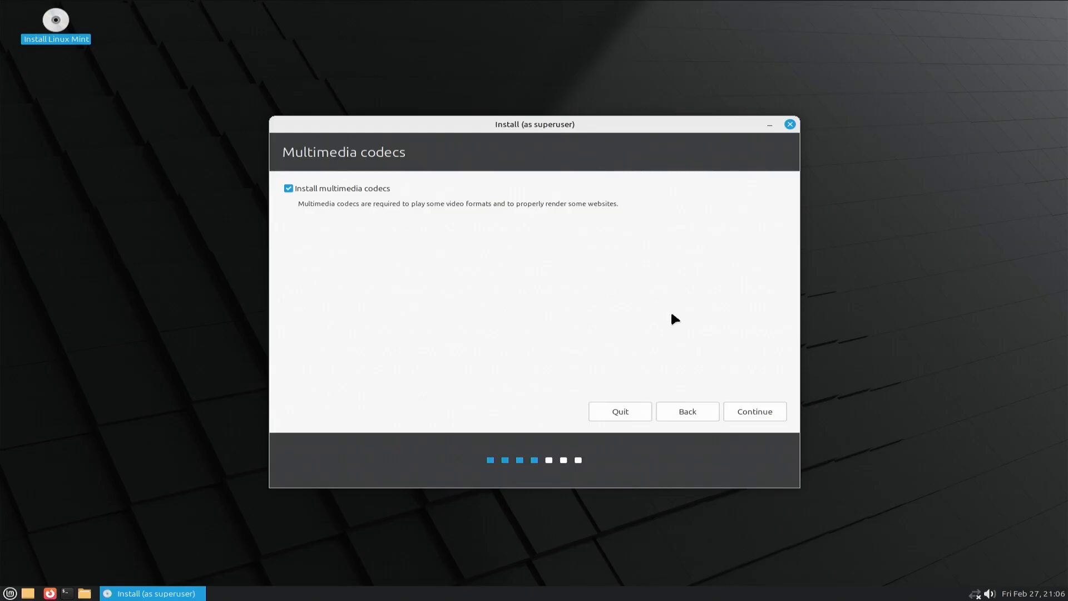
pyautogui.click(758, 416)
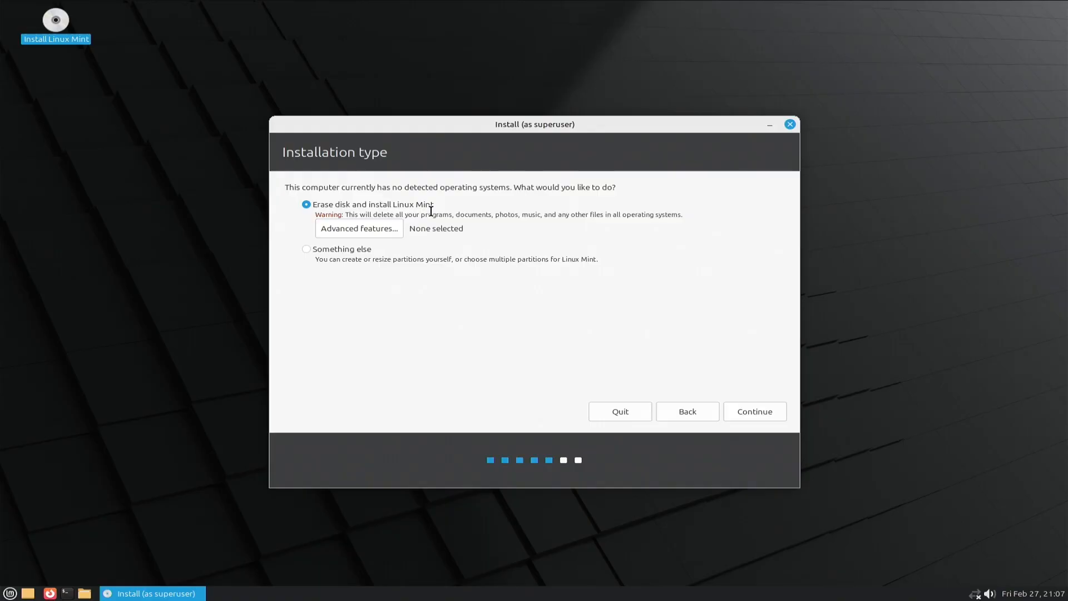
# Step: Choose erasing the disk for Linux Mint, with the 256.1 GB ATA SanDisk drive (sdb) as the target
pyautogui.click(743, 409)
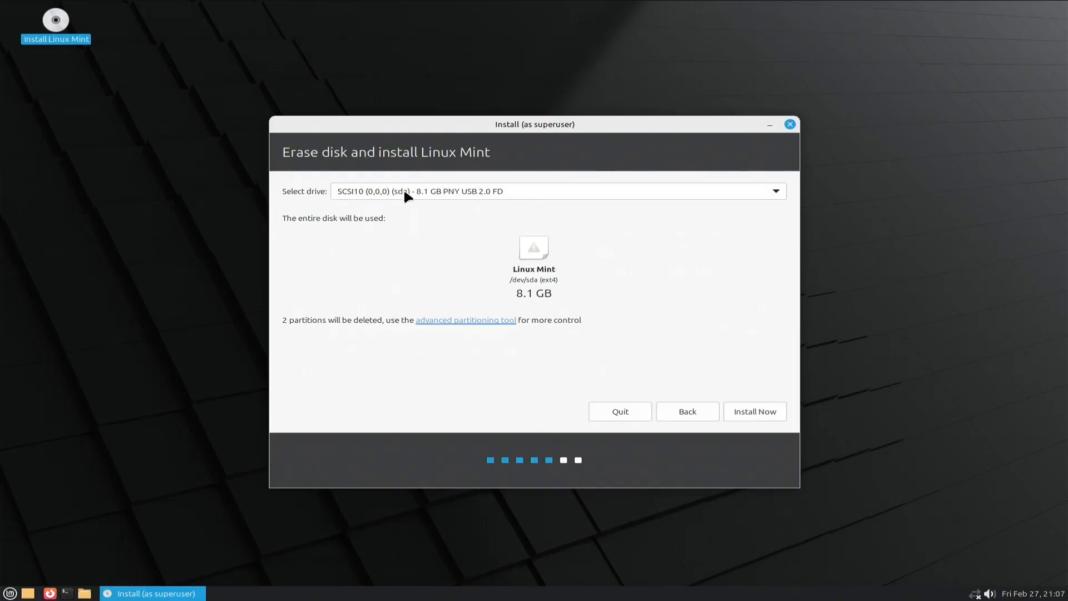
pyautogui.click(474, 196)
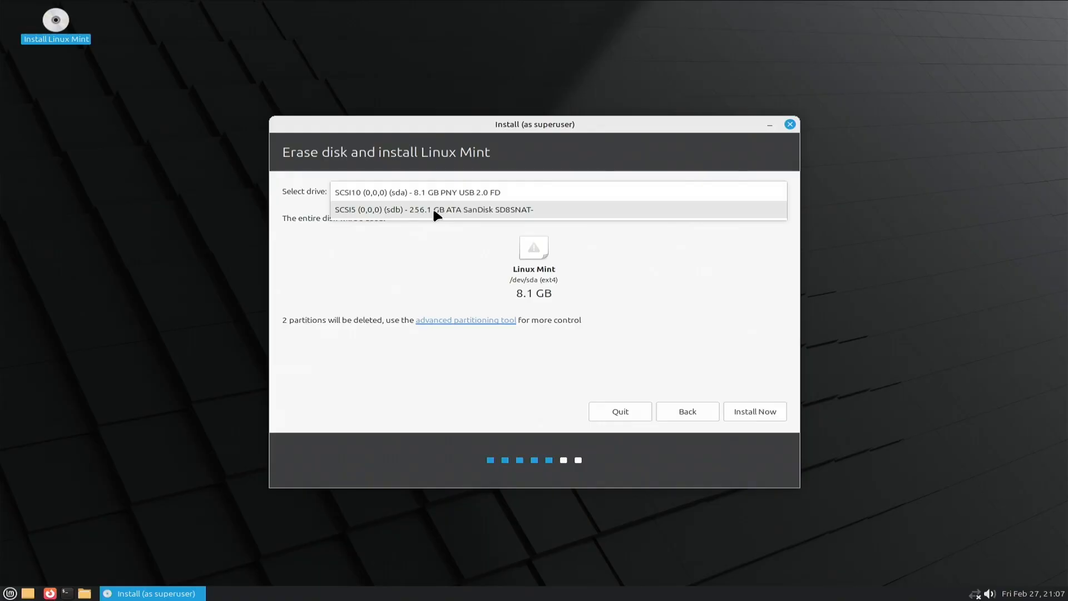
pyautogui.click(411, 210)
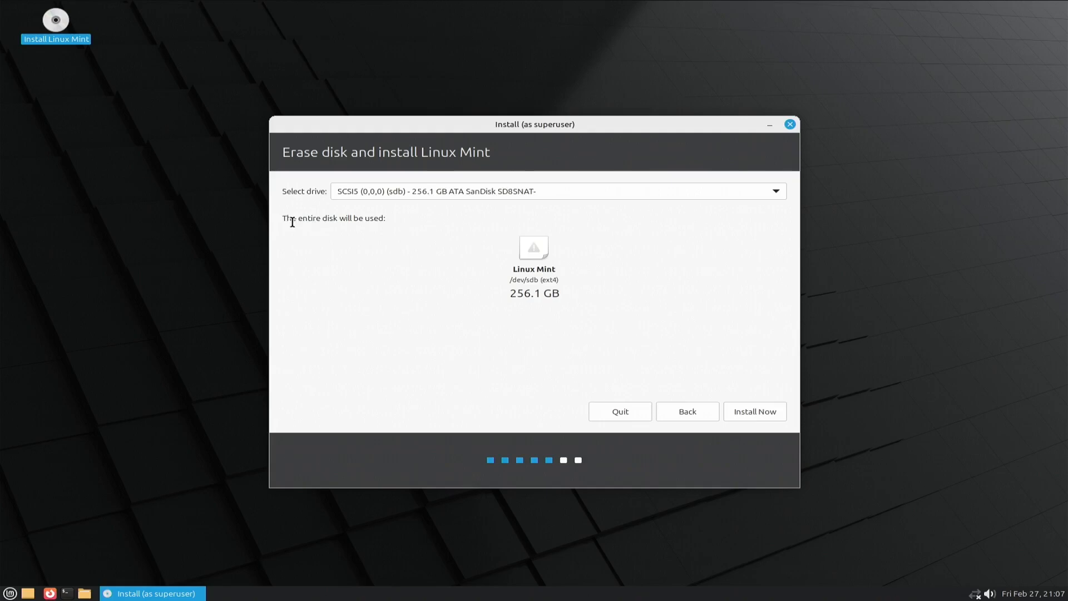
pyautogui.moveTo(281, 218); pyautogui.dragTo(394, 218)
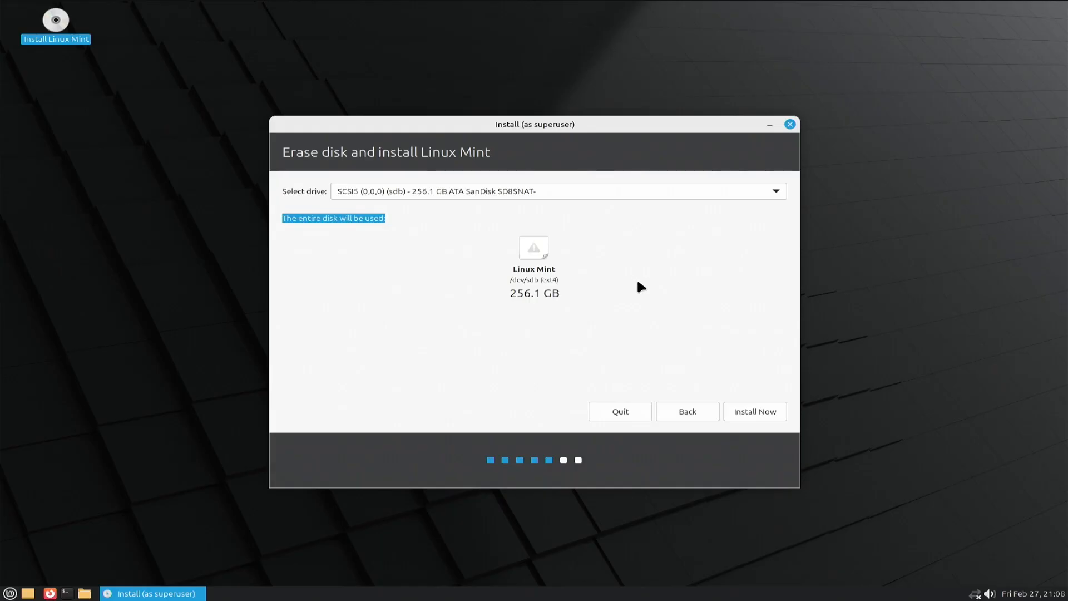
# Step: Start the installation, review the listed partition changes for sdb and approve writing them to disk
pyautogui.click(750, 410)
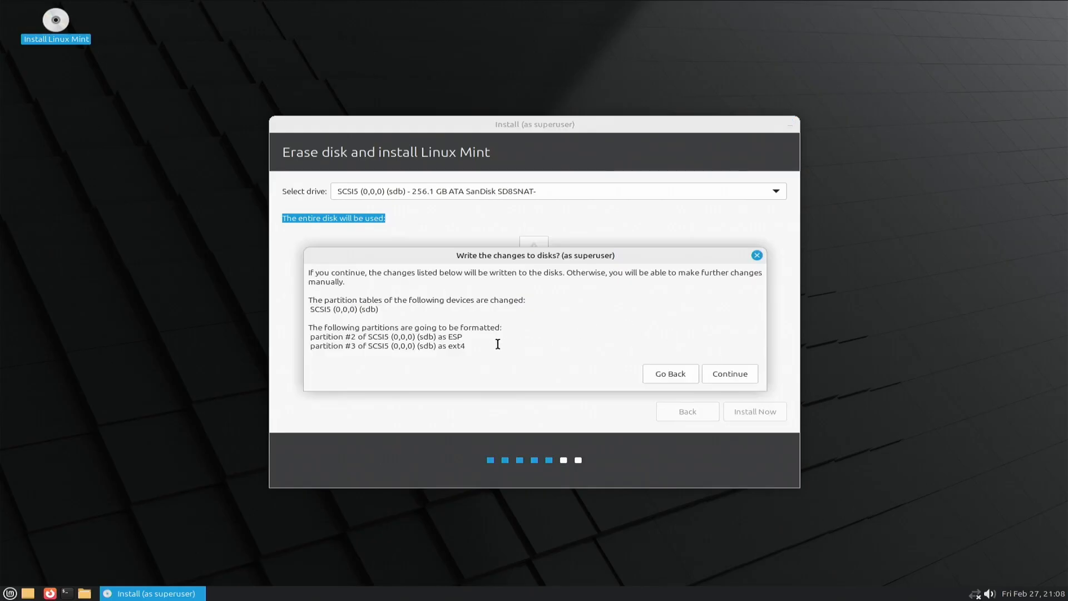
pyautogui.moveTo(482, 345); pyautogui.dragTo(310, 273)
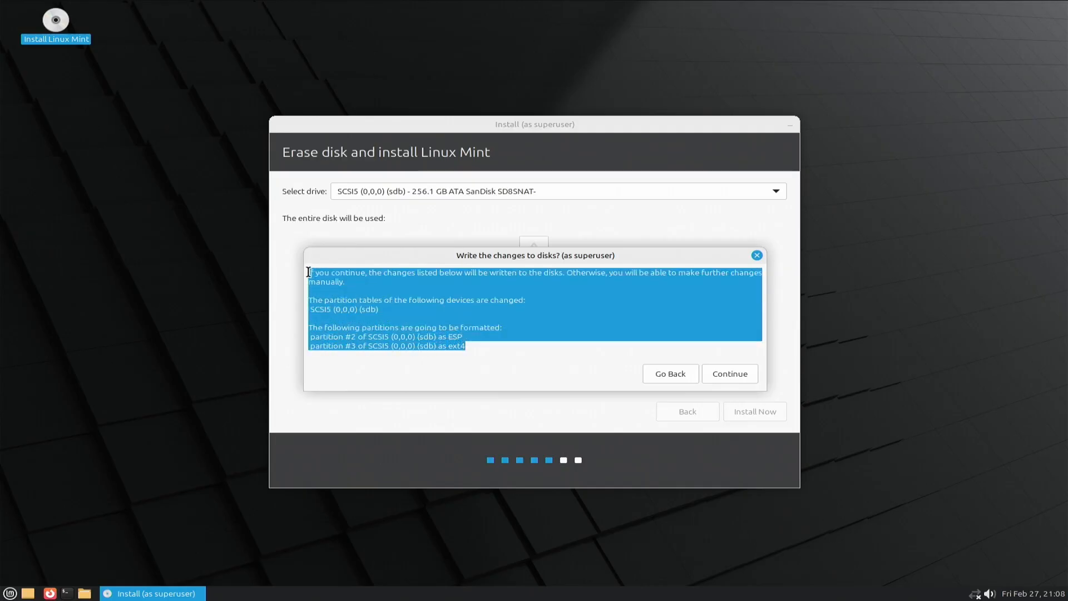
pyautogui.click(487, 354)
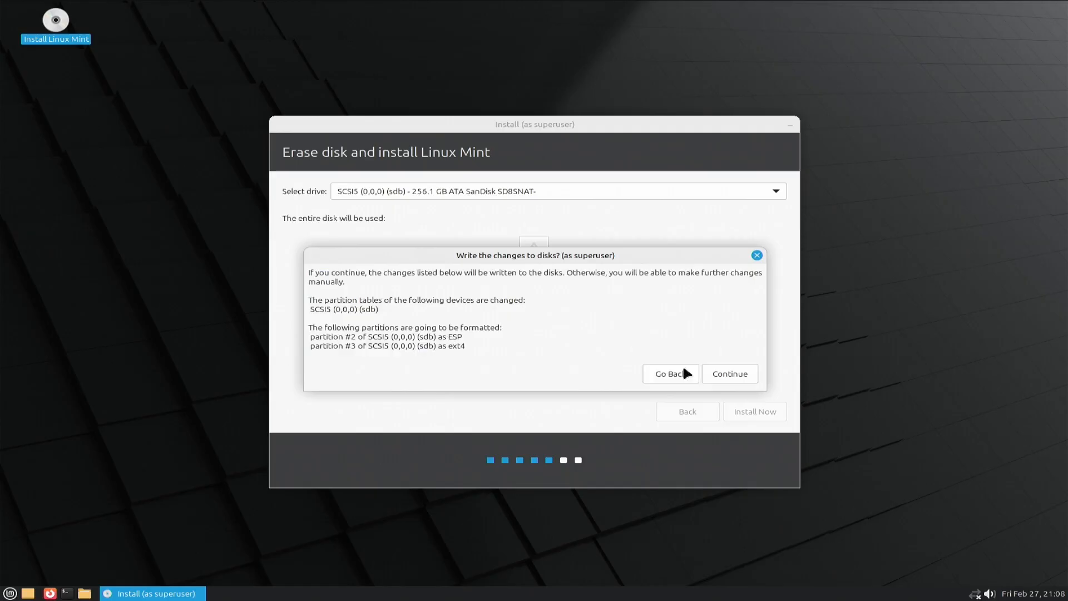
pyautogui.click(726, 373)
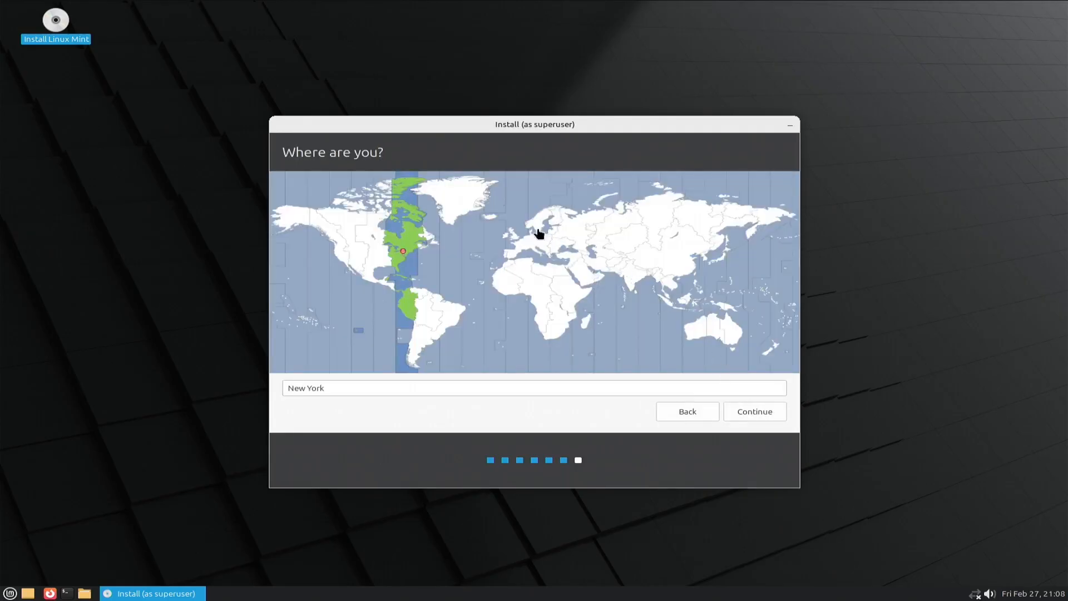
# Step: Set the location to southern Britain on the time zone map and accept it
pyautogui.click(515, 223)
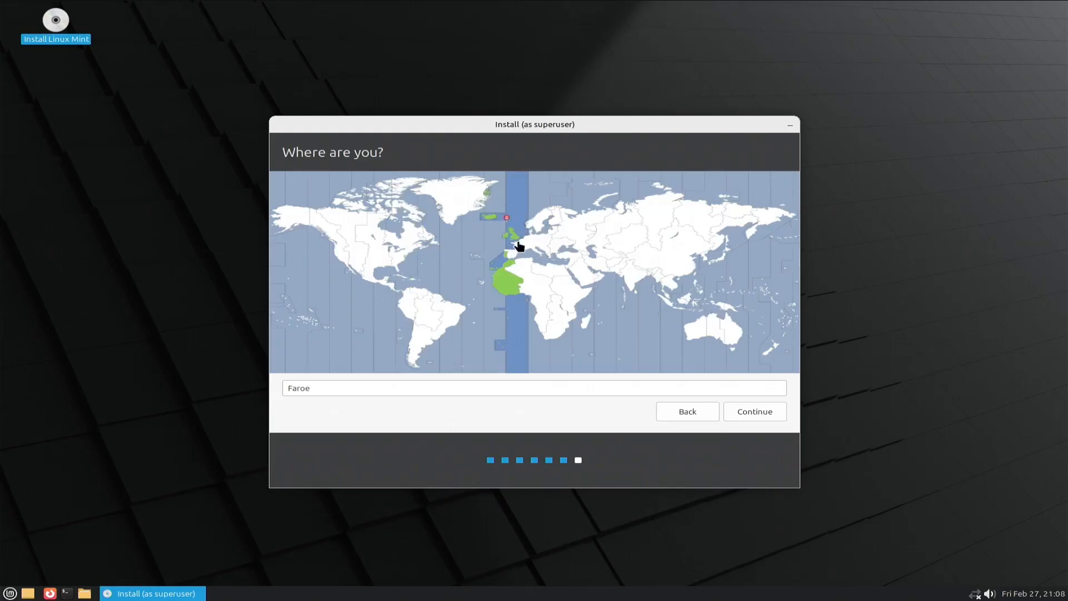
pyautogui.click(517, 243)
pyautogui.click(760, 413)
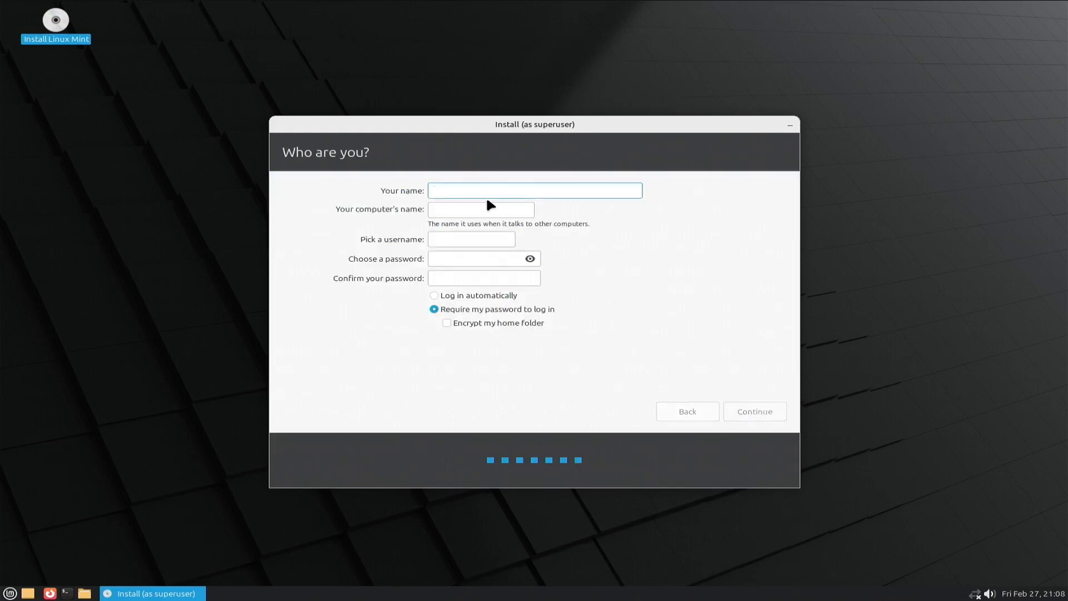
# Step: Name the computer mintbox and set the username to egtv, leaving the full name empty
pyautogui.click(482, 211)
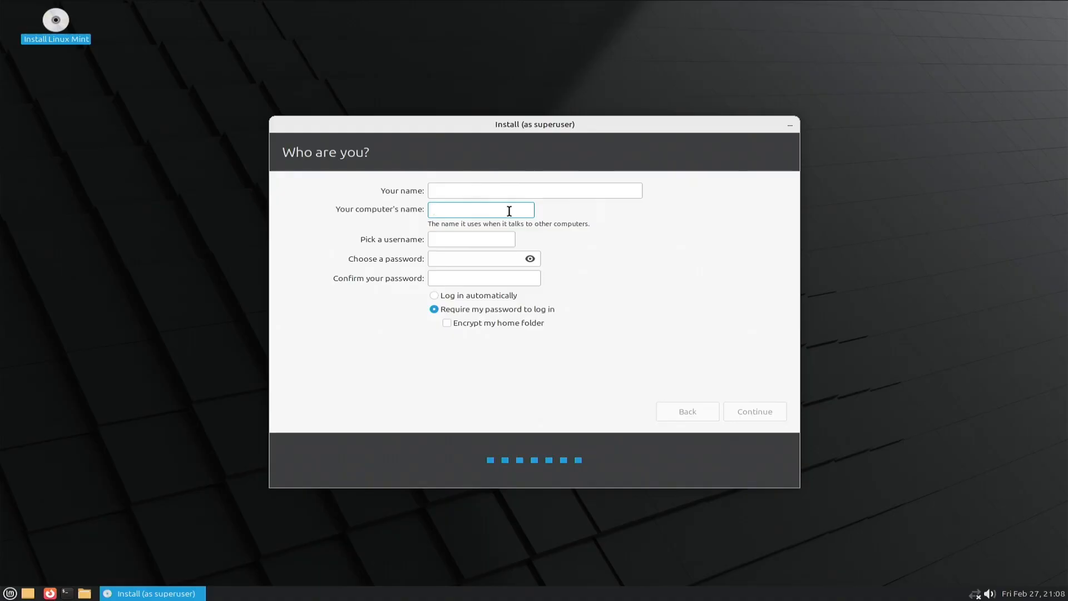
pyautogui.write('mintbox')
pyautogui.click(452, 239)
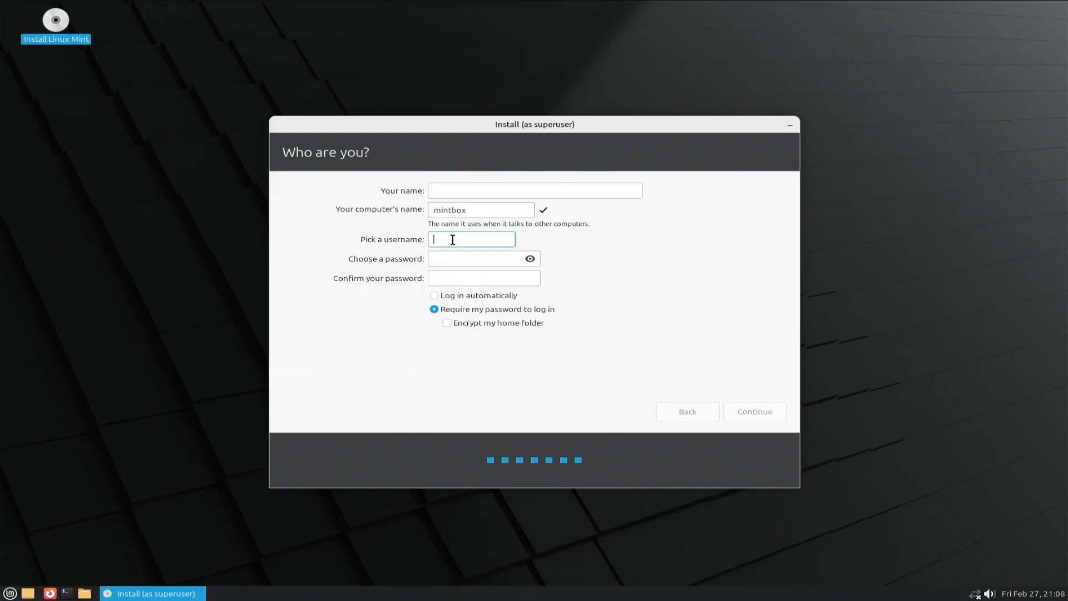
pyautogui.write('egtv')
# Step: Enter and confirm the account password, keep it required for login, and continue the installation
pyautogui.click(479, 260)
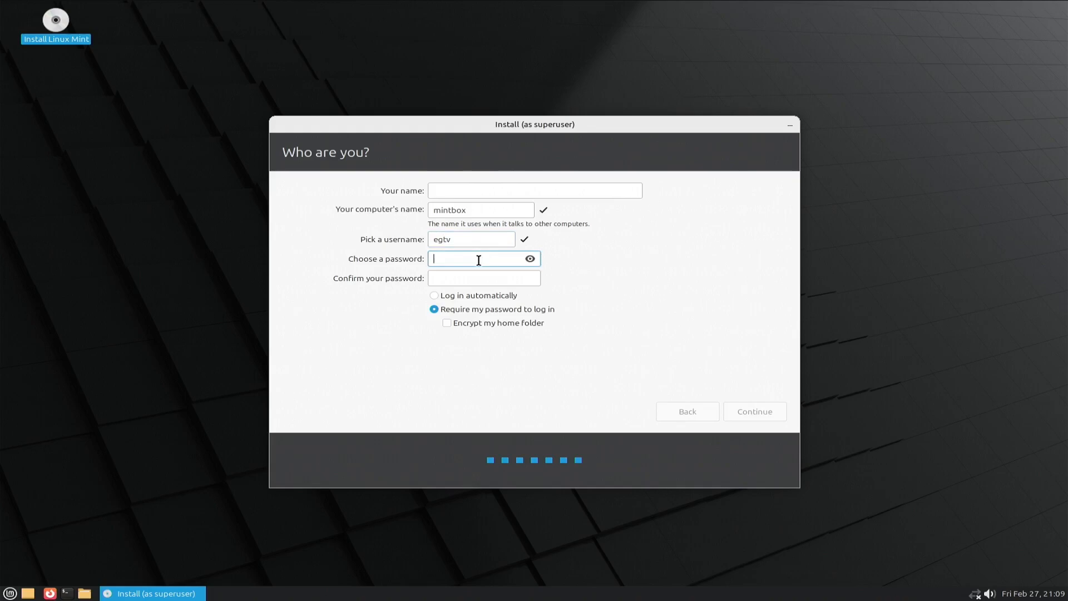
pyautogui.write('*********')
pyautogui.press('Tab')
pyautogui.write('*********')
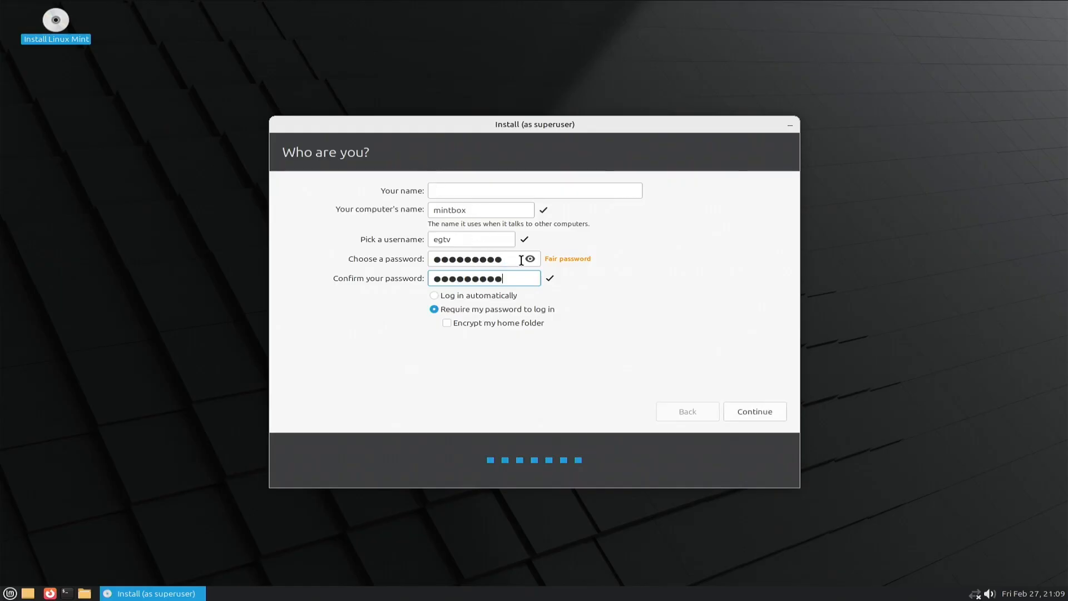
pyautogui.moveTo(503, 260); pyautogui.dragTo(430, 257)
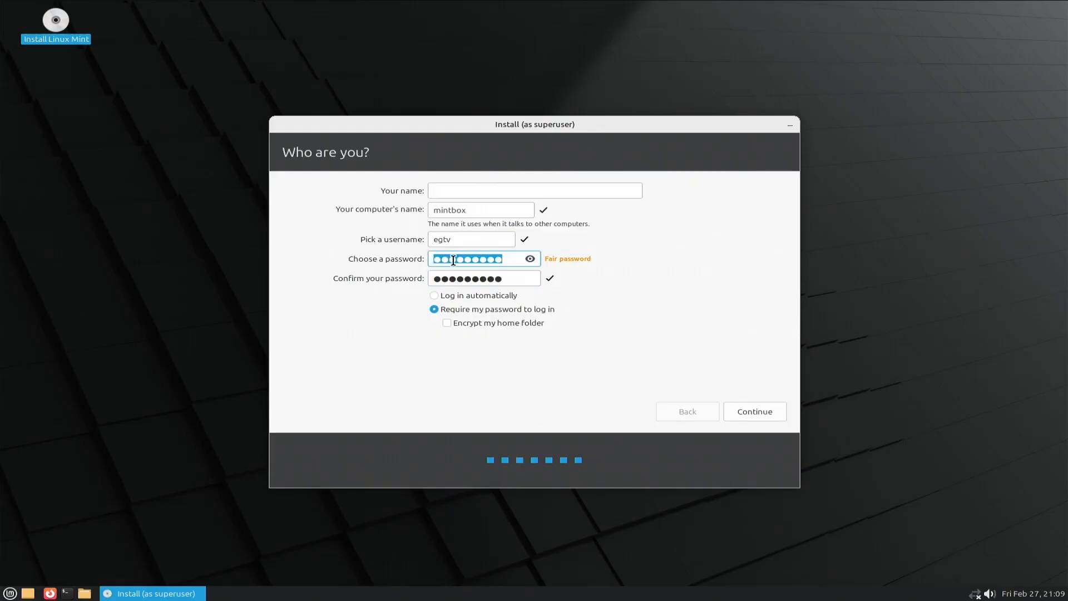
pyautogui.click(458, 260)
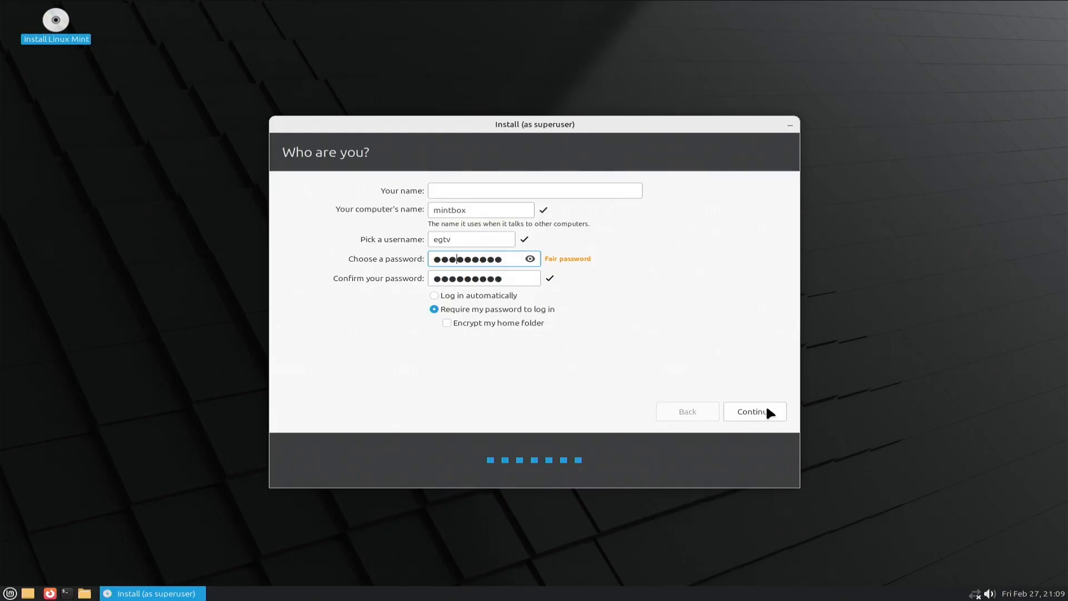
pyautogui.click(754, 412)
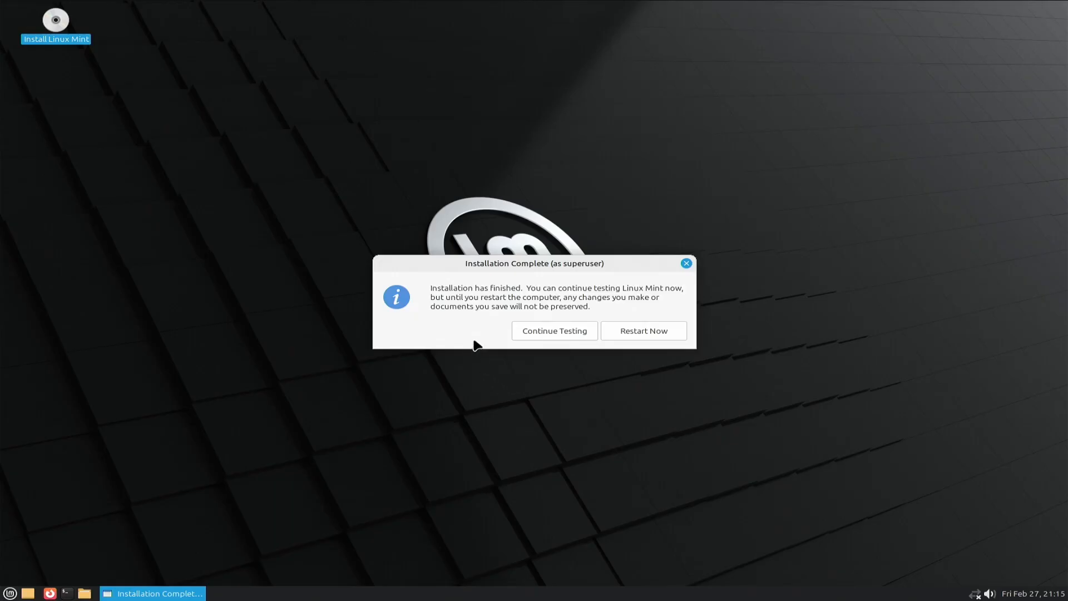
# Step: Restart the computer from the installation-complete message and acknowledge the request to remove the installation medium
pyautogui.moveTo(476, 268); pyautogui.dragTo(510, 272)
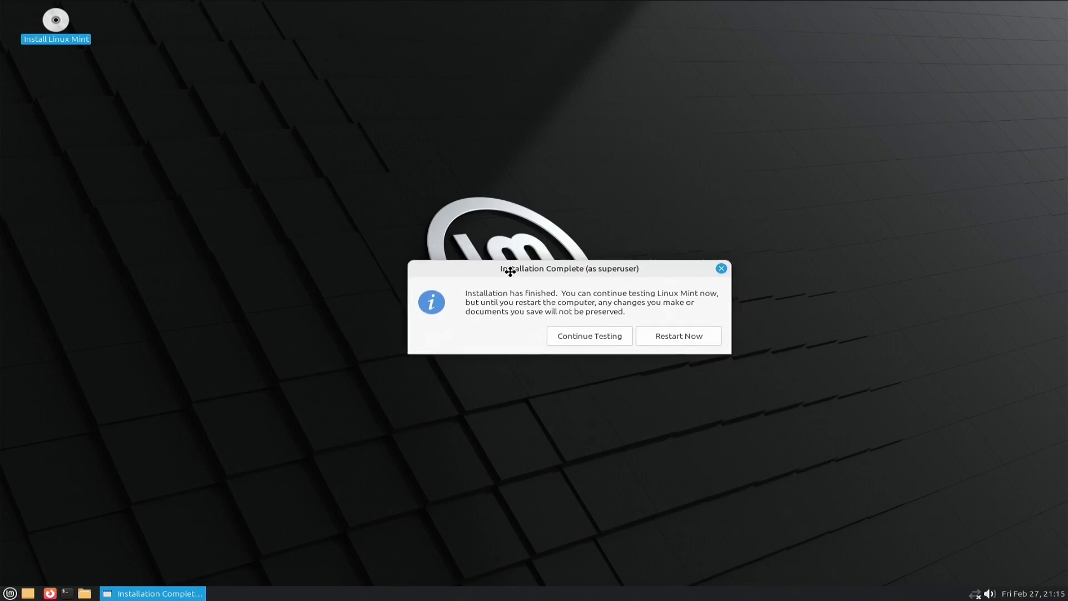
pyautogui.click(674, 337)
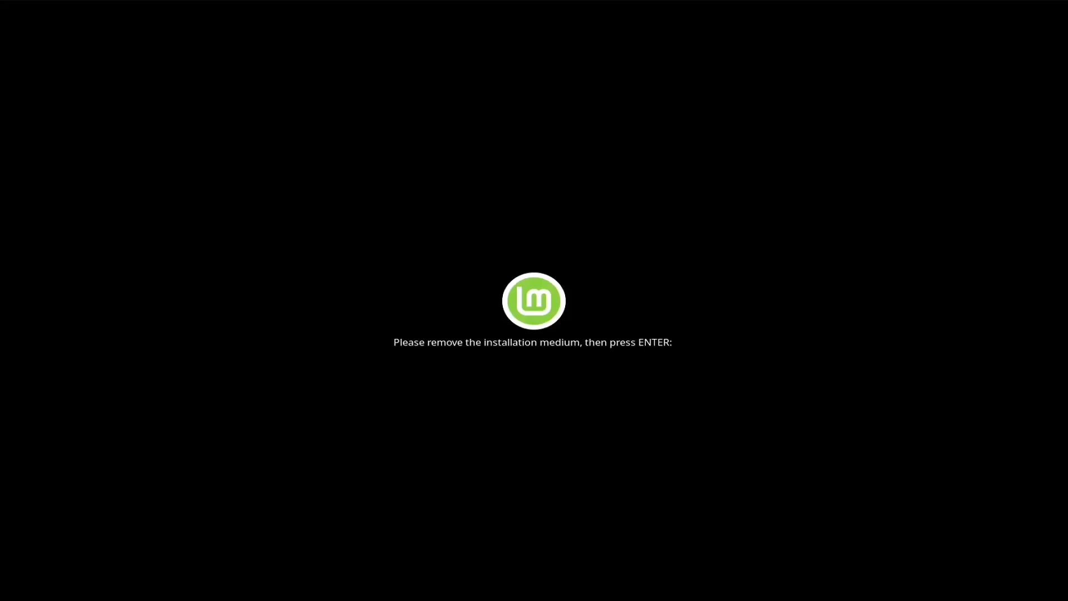
pyautogui.press('Return')
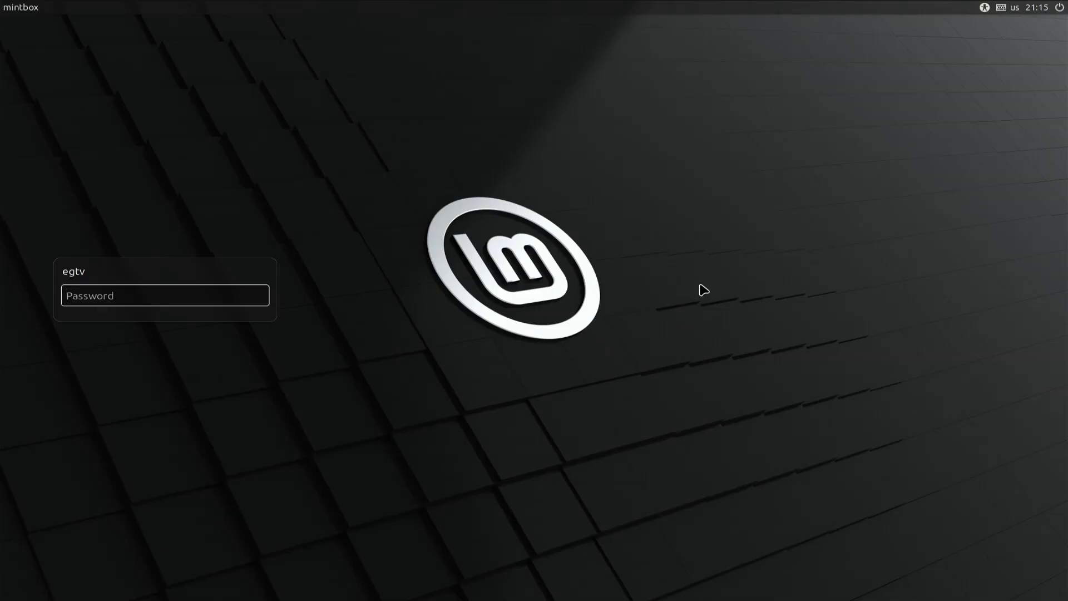
# Step: Log in to the installed system as egtv with the account password
pyautogui.write('•••••••••')
pyautogui.press('Return')
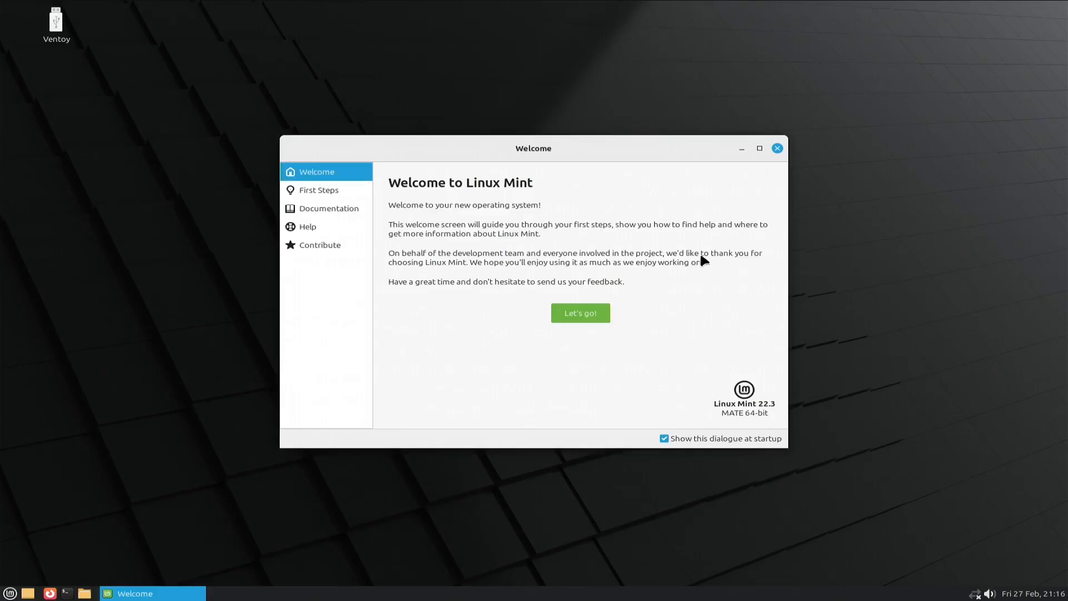
# Step: Look through the First Steps page of the Welcome window, from Desktop Colours to Firewall
pyautogui.moveTo(614, 147)
pyautogui.mouseDown()
pyautogui.moveTo(641, 154)
pyautogui.moveTo(624, 148)
pyautogui.mouseUp()
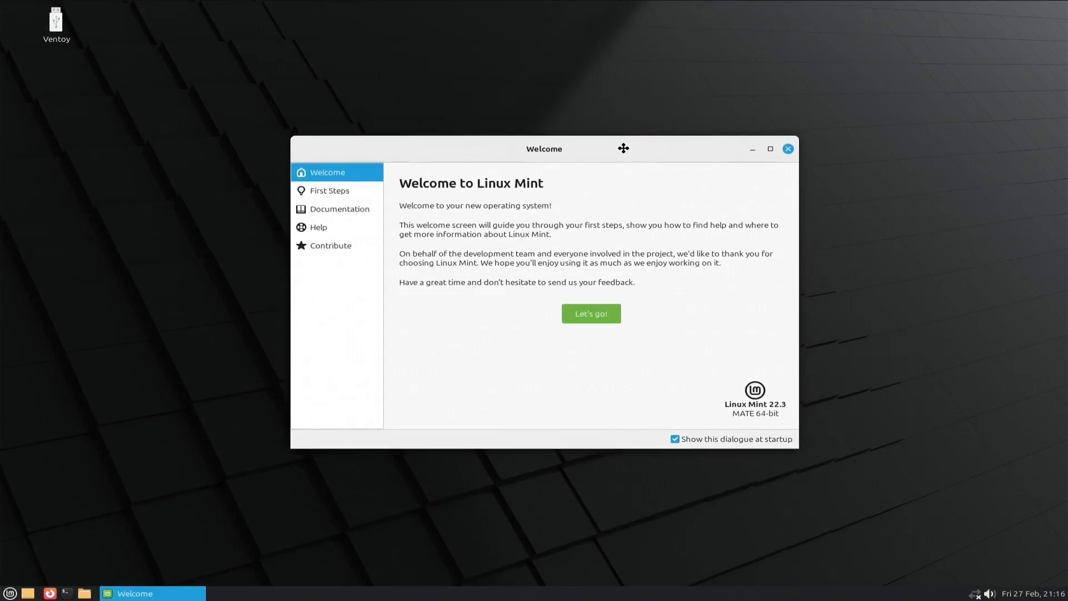
pyautogui.click(328, 192)
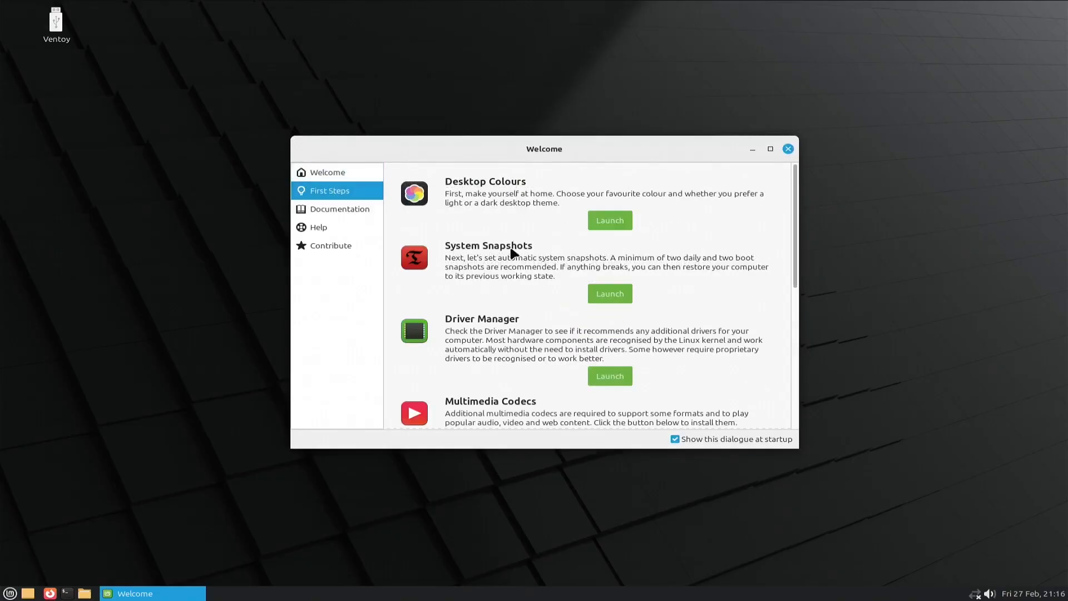
pyautogui.scroll(-5, 558, 275)
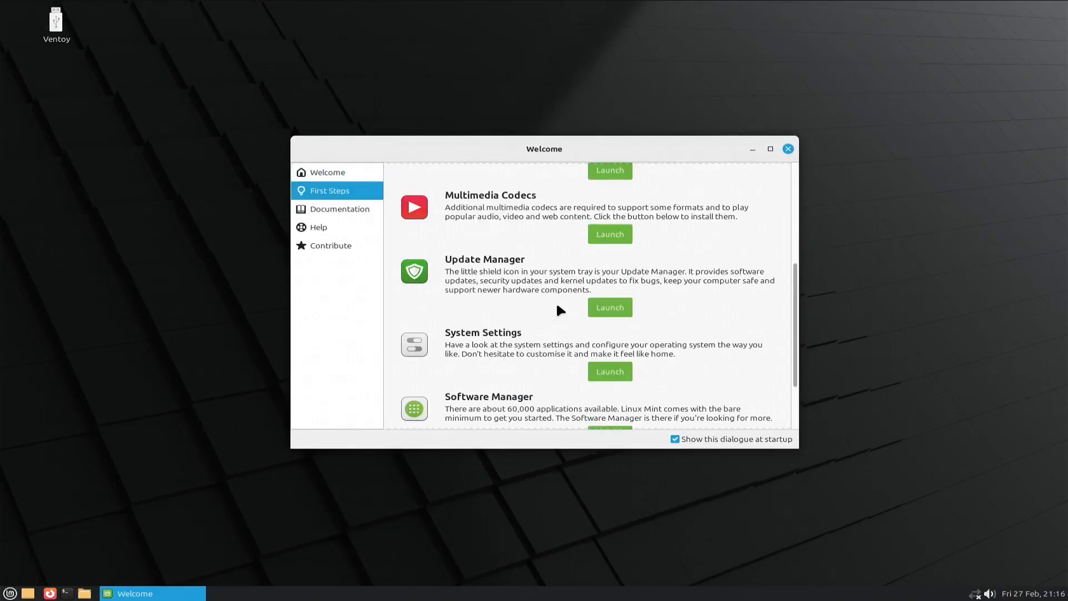
pyautogui.scroll(1, 558, 307)
pyautogui.scroll(-2, 558, 307)
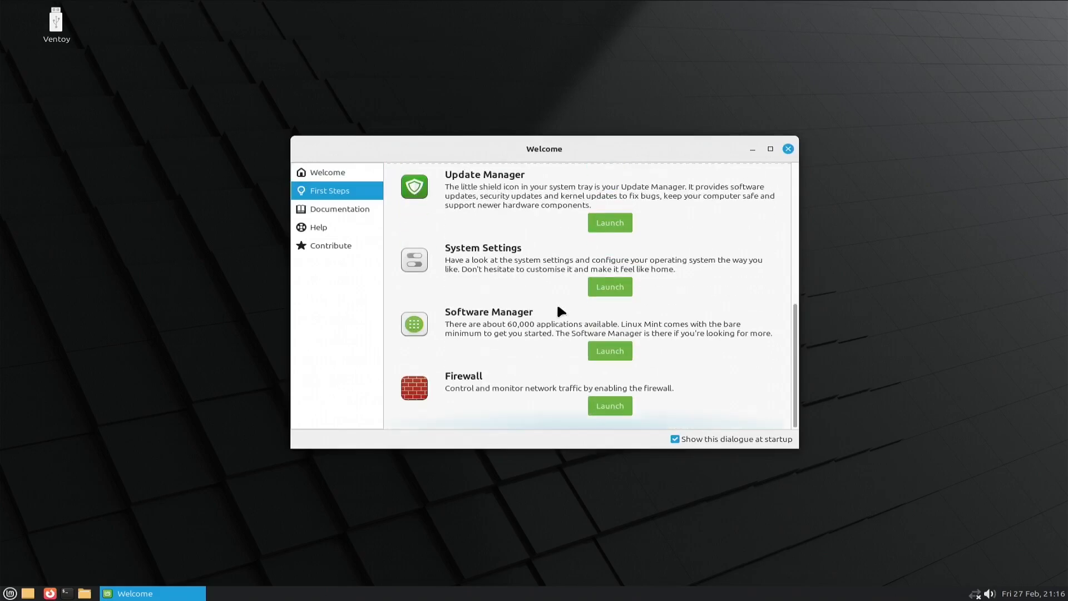
pyautogui.scroll(3, 558, 307)
pyautogui.scroll(3, 557, 308)
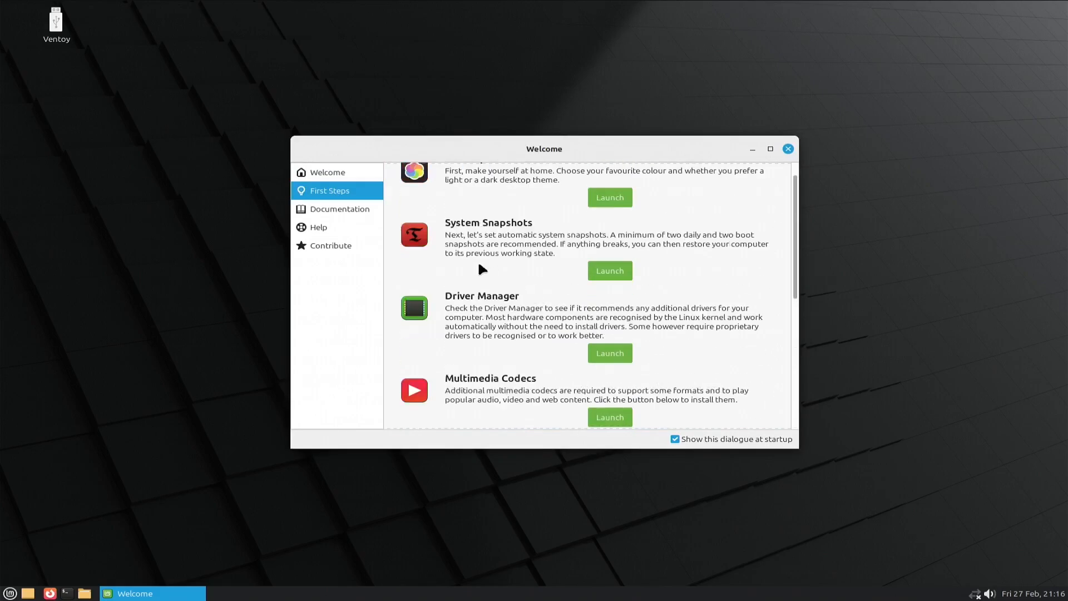
# Step: View the Documentation and Welcome pages, return to First Steps, and close the Welcome window
pyautogui.click(340, 210)
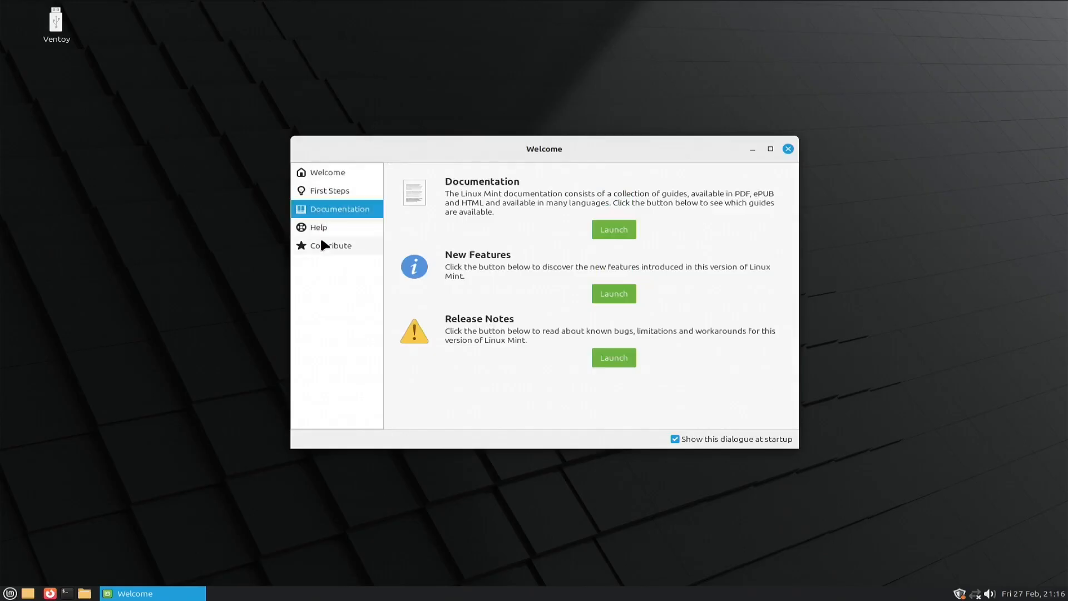
pyautogui.click(326, 172)
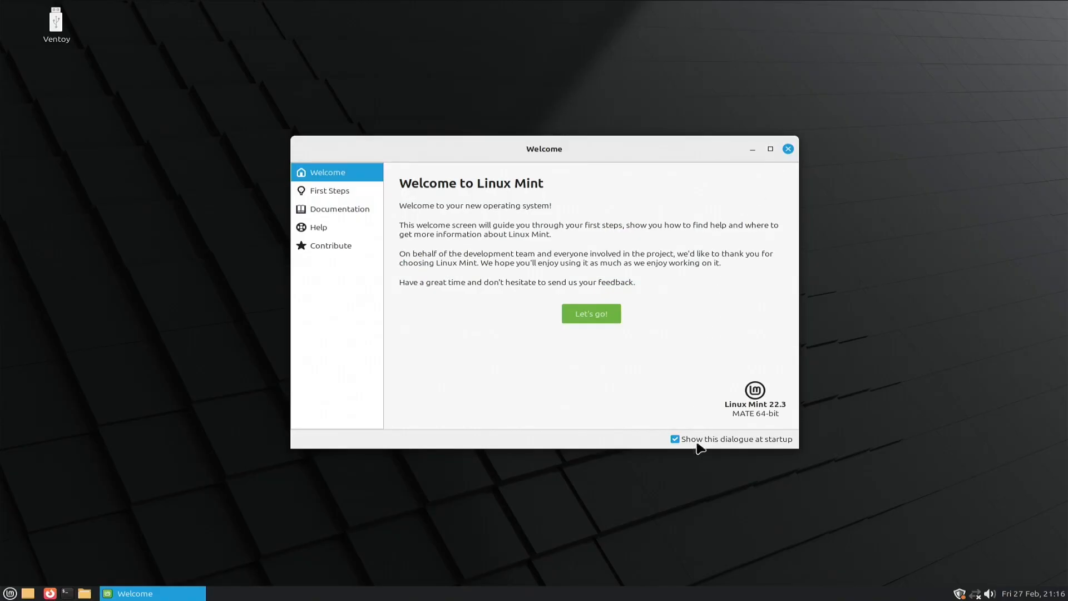
pyautogui.click(594, 313)
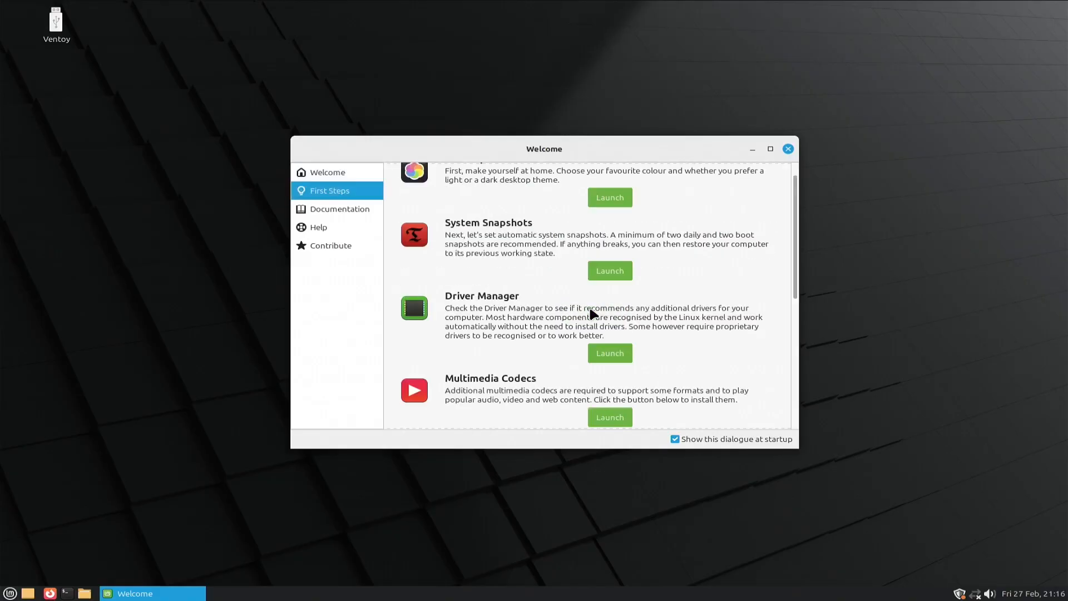
pyautogui.click(787, 148)
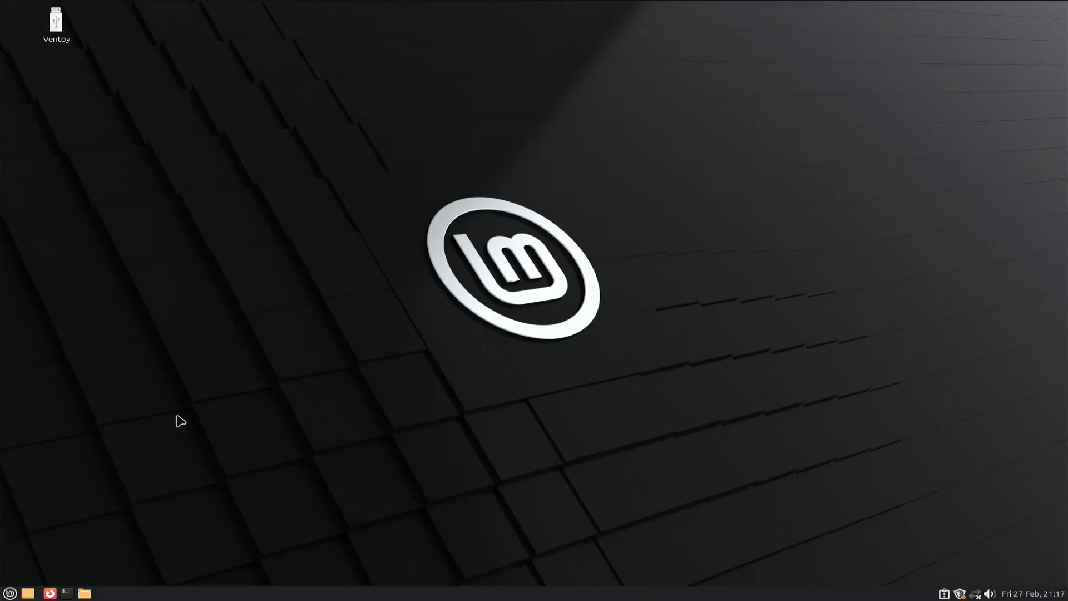
# Step: Eject the Ventoy USB drive from the desktop
pyautogui.click(58, 38)
pyautogui.rightClick(54, 27)
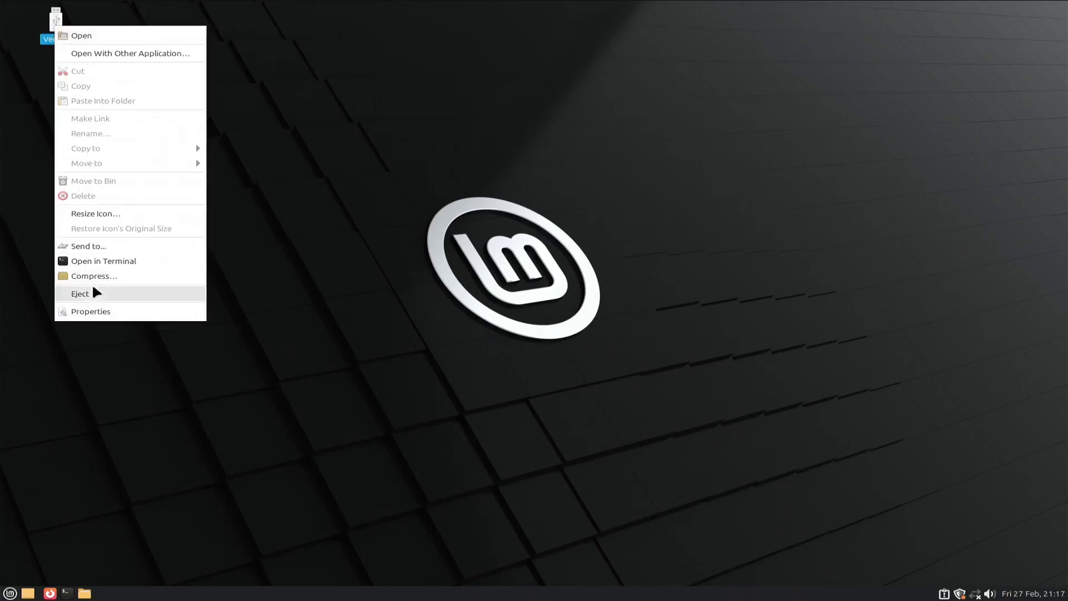
pyautogui.click(80, 293)
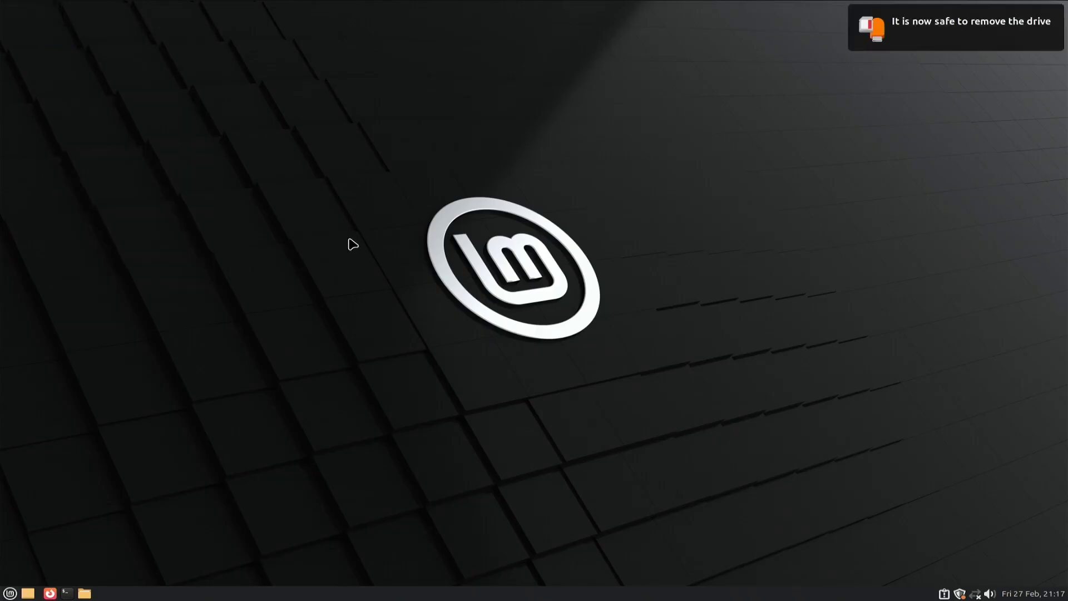